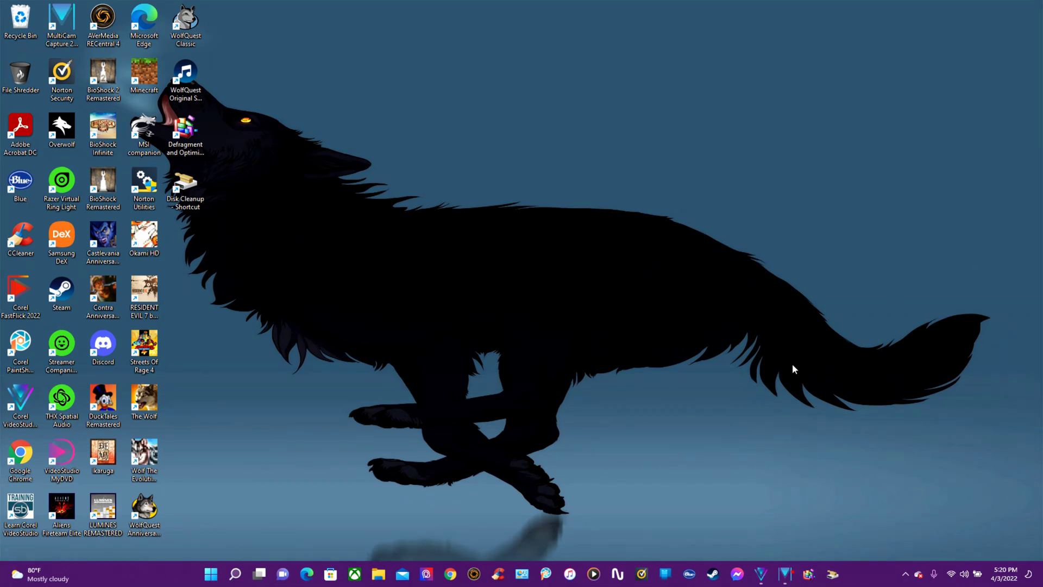
Bring VideoStudio up full-screen, move the playhead to about 5 seconds, and cancel GIF Creator's file chooser
{"action": "left_click", "coordinate": [759, 574]}
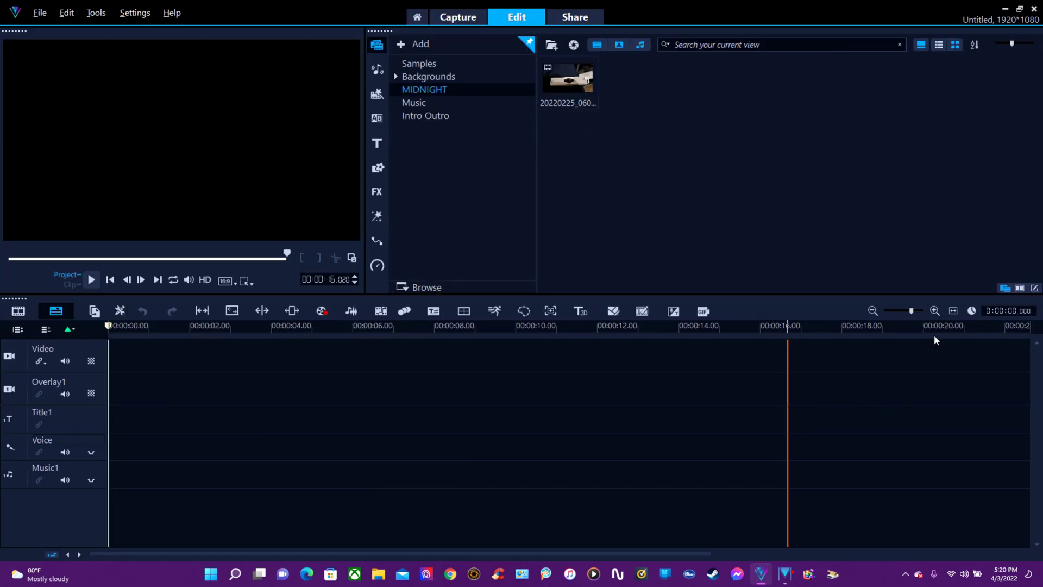
{"action": "left_click_drag", "start_coordinate": [466, 323], "coordinate": [321, 361]}
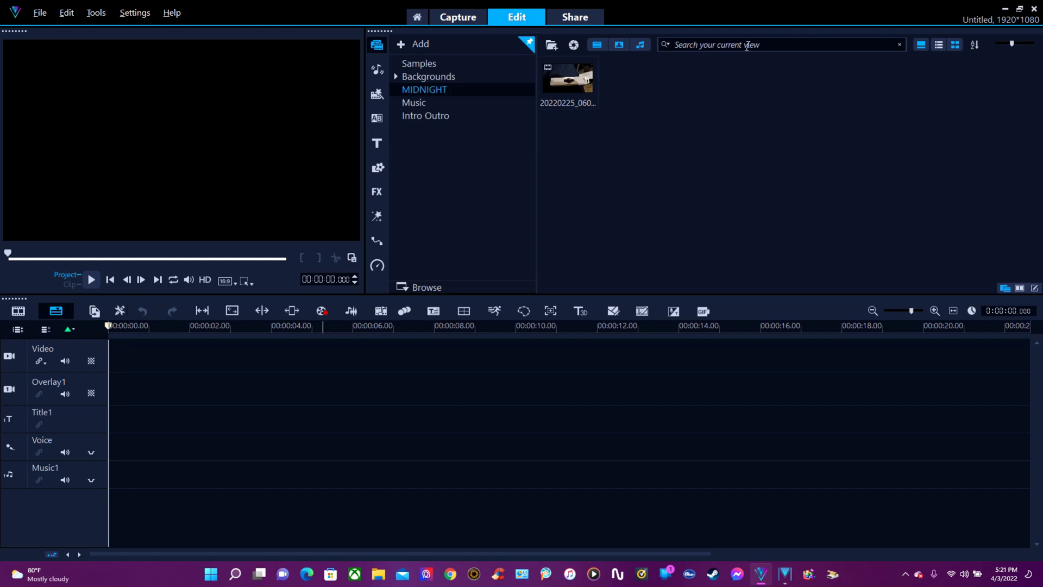
{"action": "left_click", "coordinate": [702, 312]}
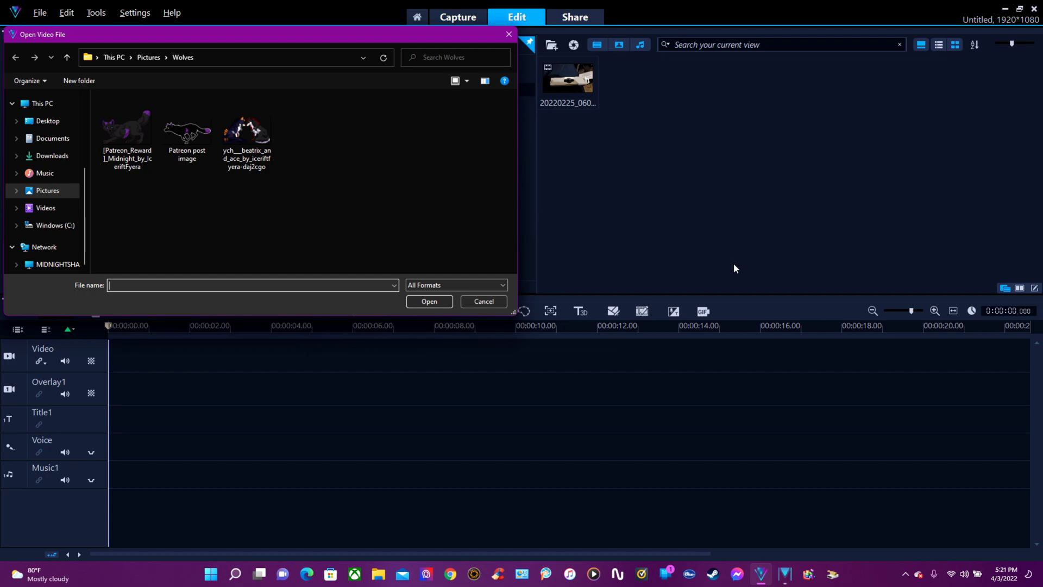
{"action": "left_click", "coordinate": [506, 34]}
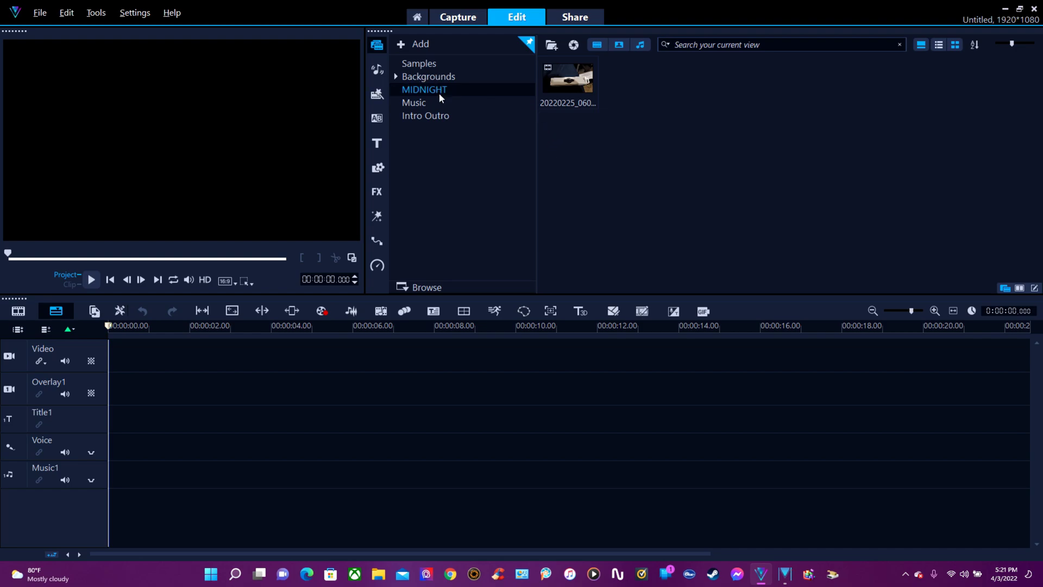
Place the MidnightSkyWolf intro clip from Intro Outro on the Video track
{"action": "left_click", "coordinate": [422, 116]}
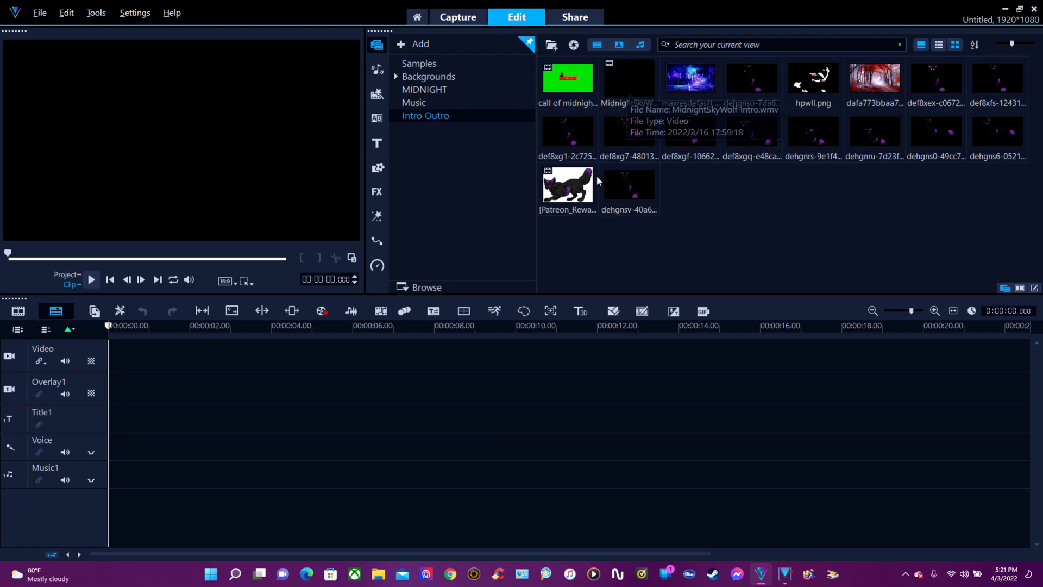
{"action": "mouse_move", "coordinate": [628, 77]}
{"action": "left_mouse_down"}
{"action": "mouse_move", "coordinate": [242, 361]}
{"action": "mouse_move", "coordinate": [192, 359]}
{"action": "mouse_move", "coordinate": [552, 363]}
{"action": "mouse_move", "coordinate": [184, 364]}
{"action": "mouse_move", "coordinate": [628, 367]}
{"action": "mouse_move", "coordinate": [170, 363]}
{"action": "mouse_move", "coordinate": [855, 372]}
{"action": "left_mouse_up"}
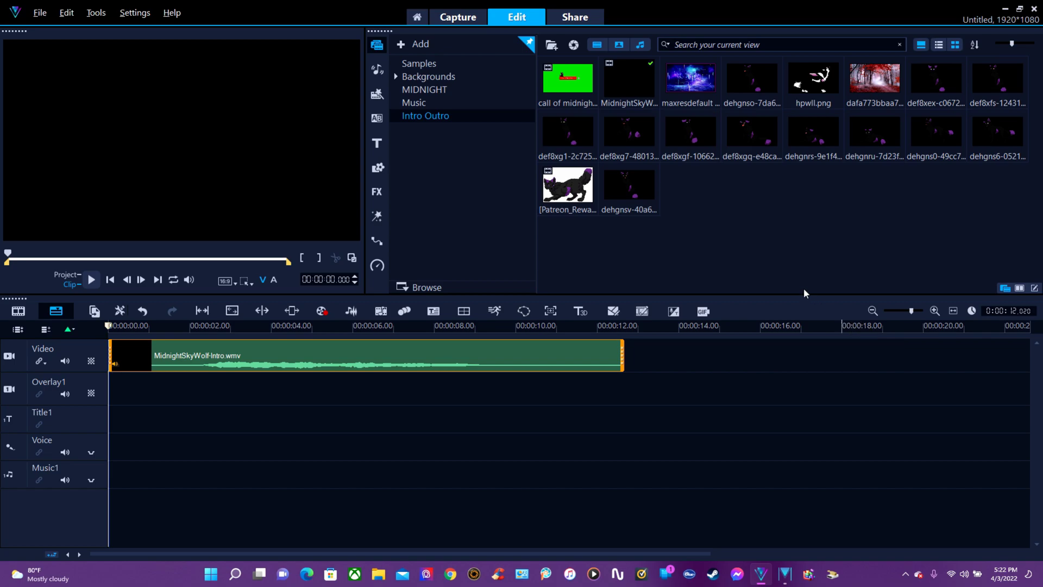
{"action": "left_click_drag", "start_coordinate": [842, 329], "coordinate": [403, 330]}
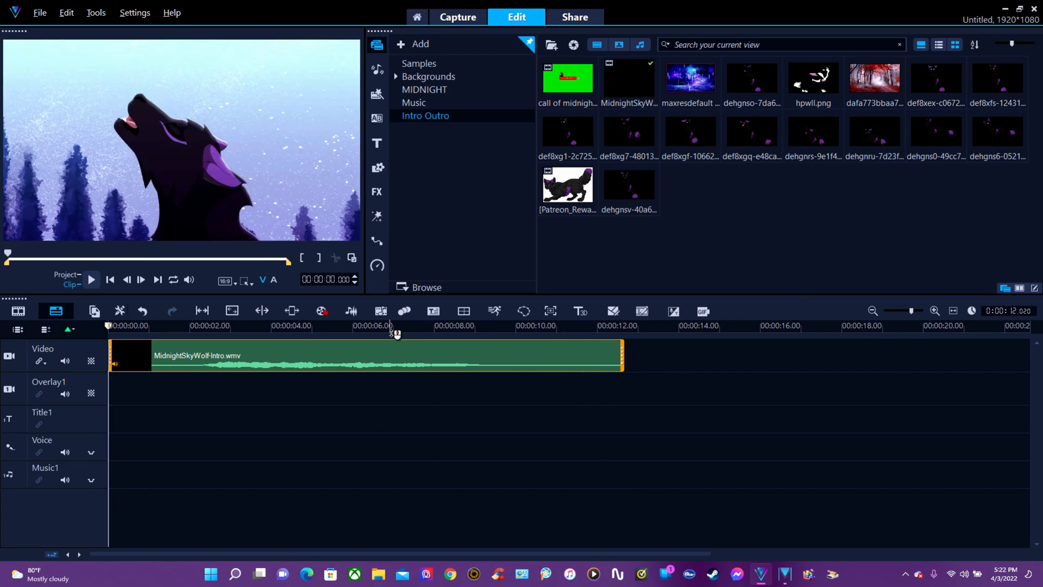
Delete the wolf intro clip from the timeline and show the Capture workspace
{"action": "right_click", "coordinate": [403, 352]}
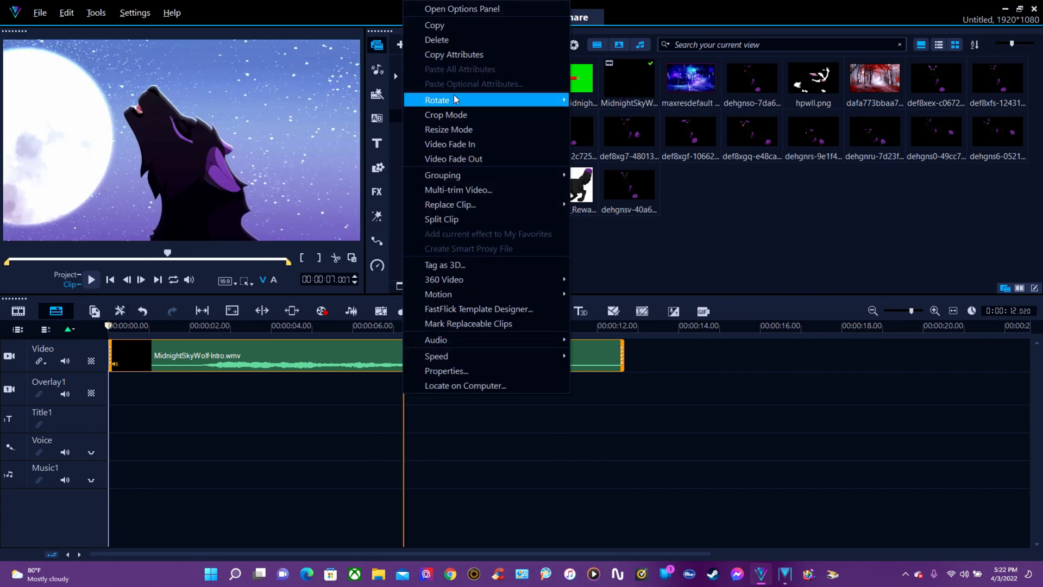
{"action": "left_click", "coordinate": [457, 39]}
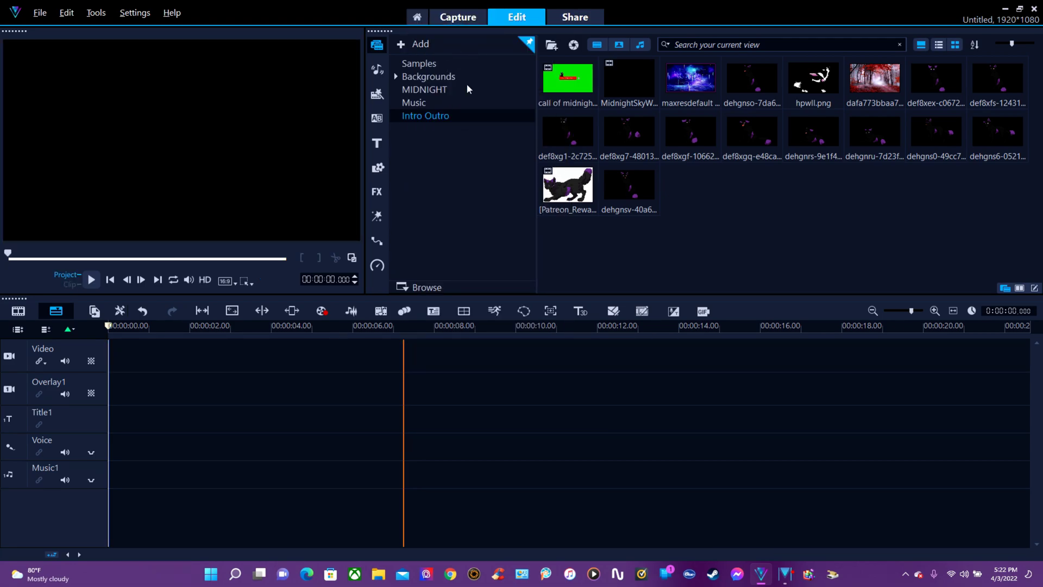
{"action": "left_click", "coordinate": [458, 17]}
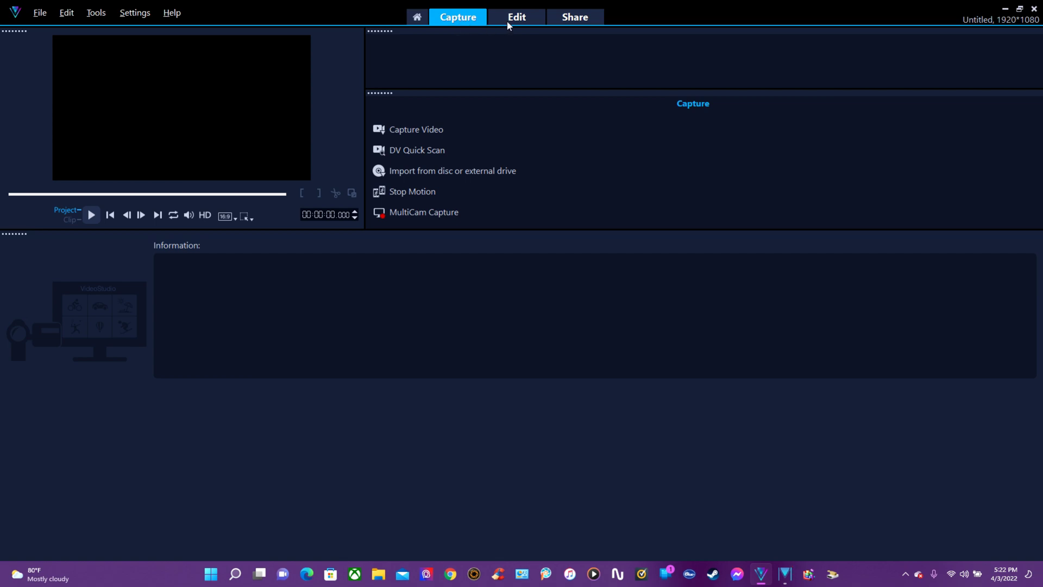
Set Share to MPEG-4 with the MIDNIGHT profile, then return to Edit's Music folder
{"action": "left_click", "coordinate": [564, 17]}
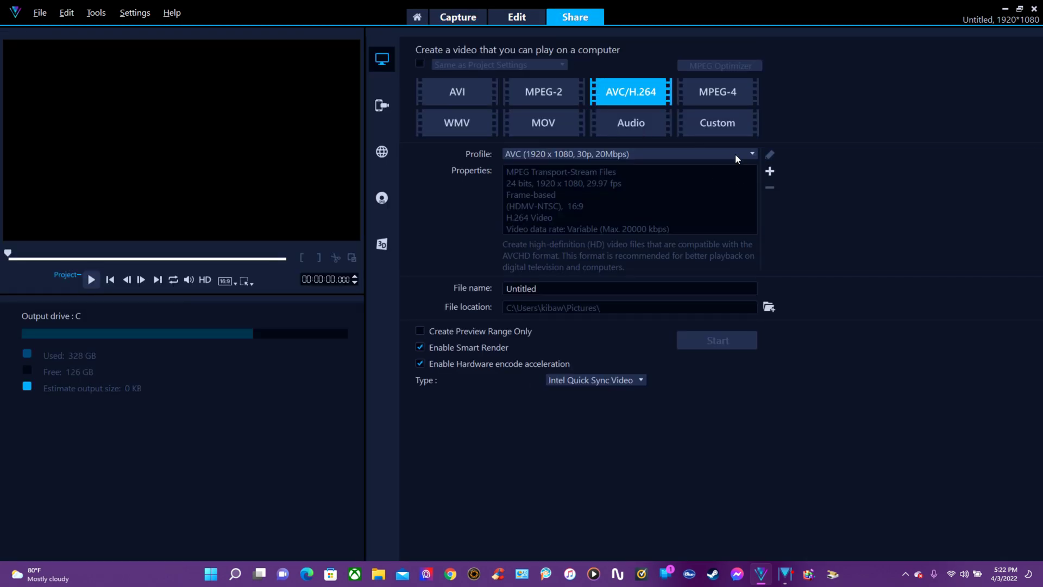
{"action": "left_click", "coordinate": [734, 152]}
{"action": "left_click", "coordinate": [735, 150]}
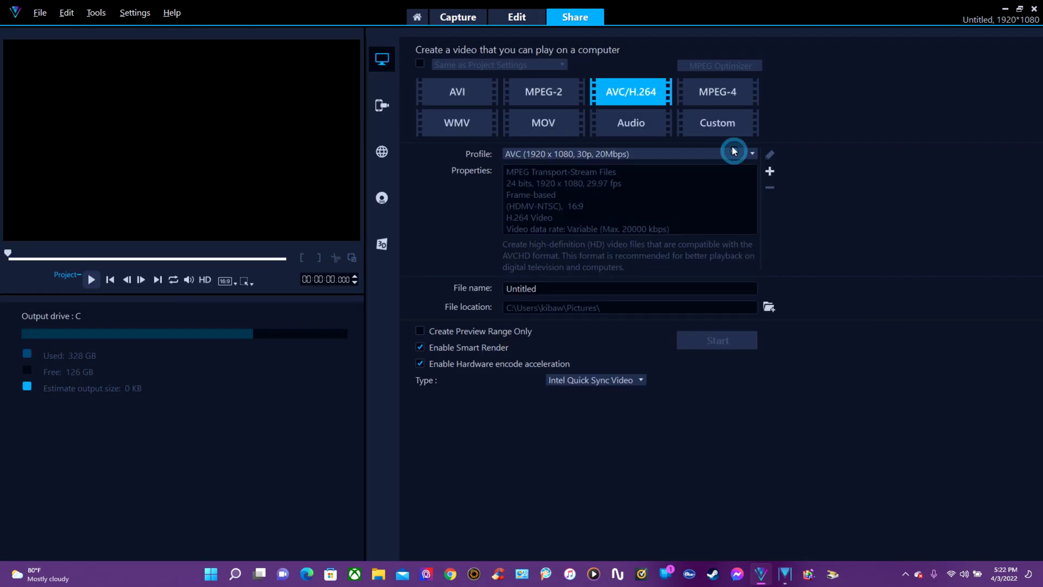
{"action": "left_click", "coordinate": [715, 92]}
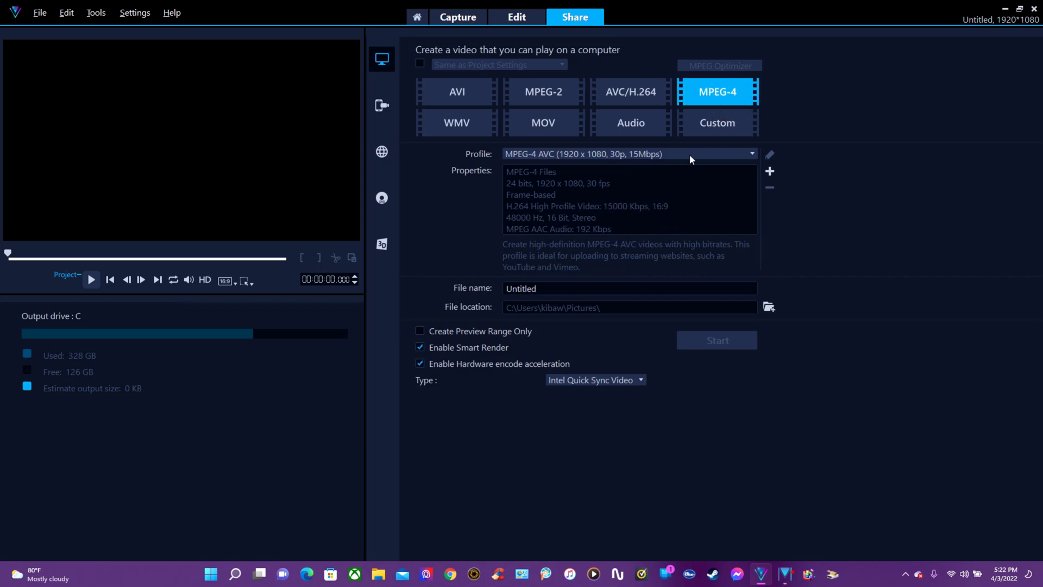
{"action": "left_click", "coordinate": [690, 154]}
{"action": "left_click", "coordinate": [675, 166]}
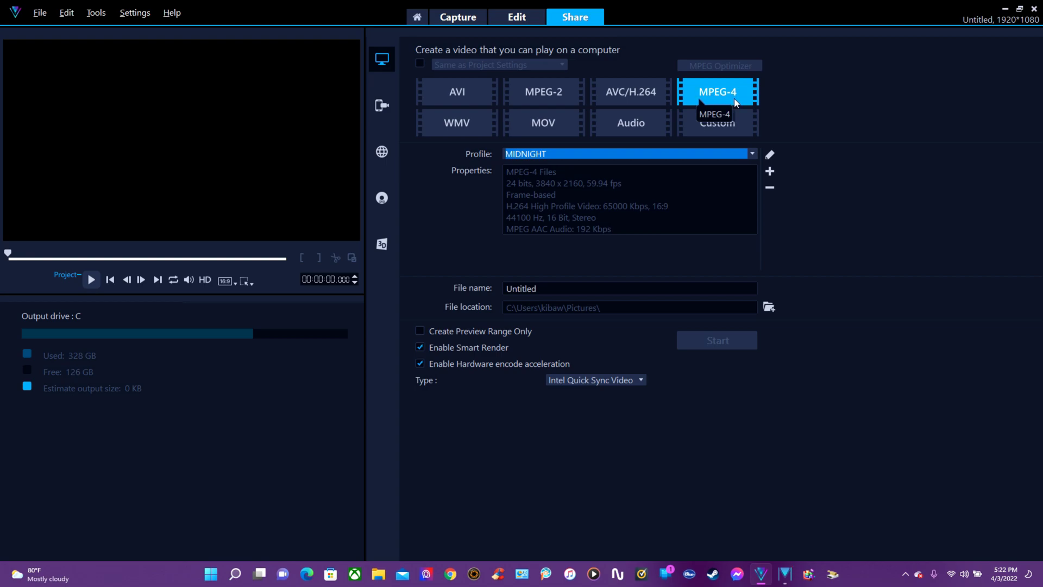
{"action": "left_click", "coordinate": [517, 17]}
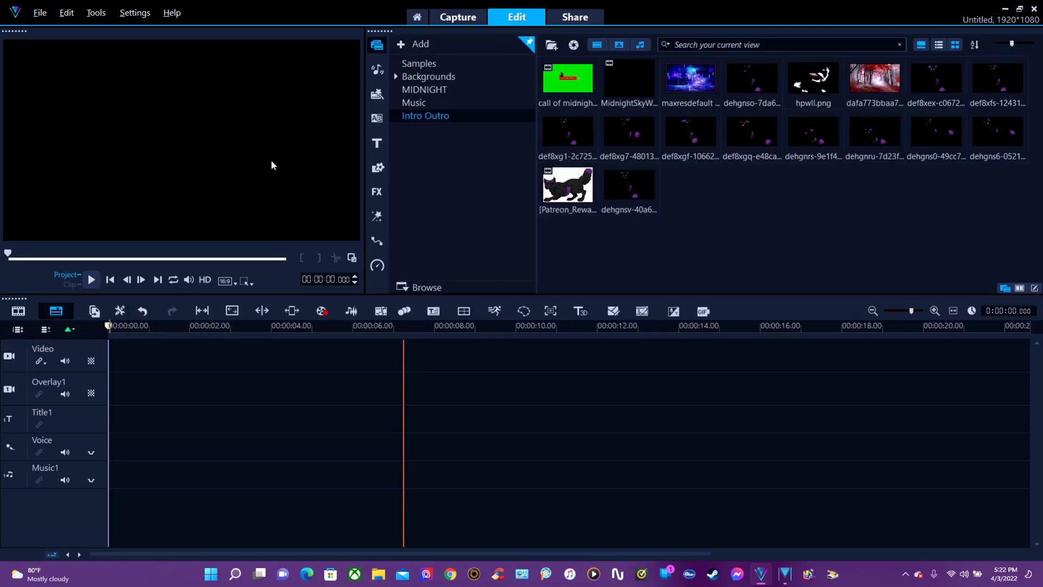
{"action": "left_click", "coordinate": [415, 103]}
Preview the Purple Planet Music track in Project mode, pausing after about 20 seconds
{"action": "left_click", "coordinate": [587, 93]}
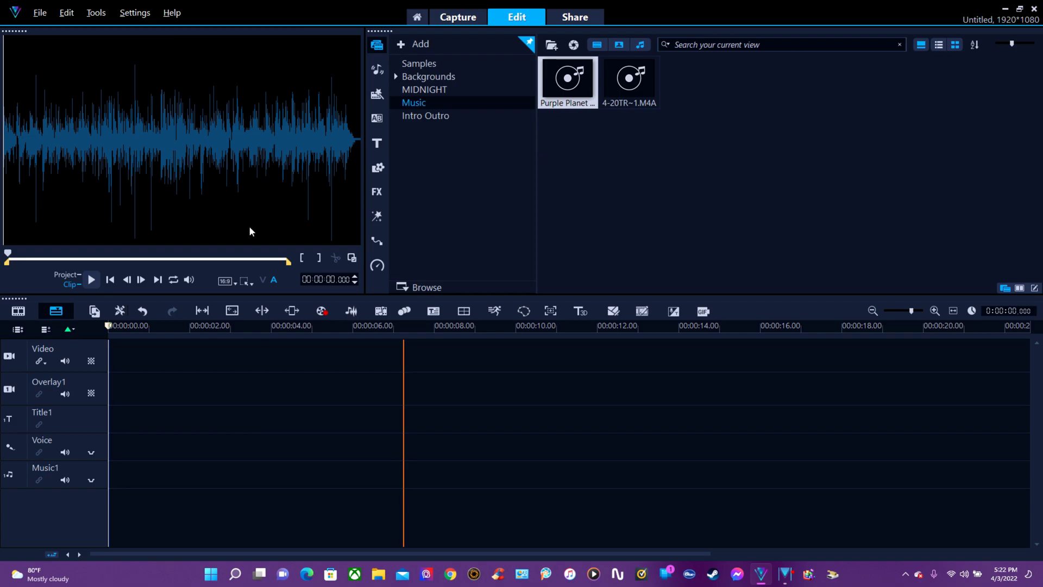
{"action": "left_click", "coordinate": [62, 275]}
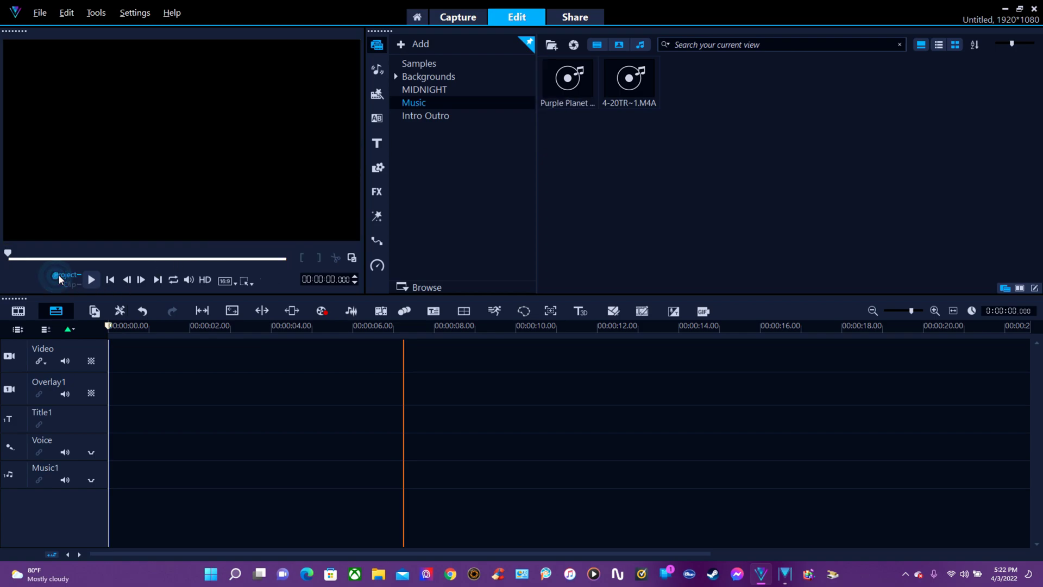
{"action": "left_click", "coordinate": [568, 79]}
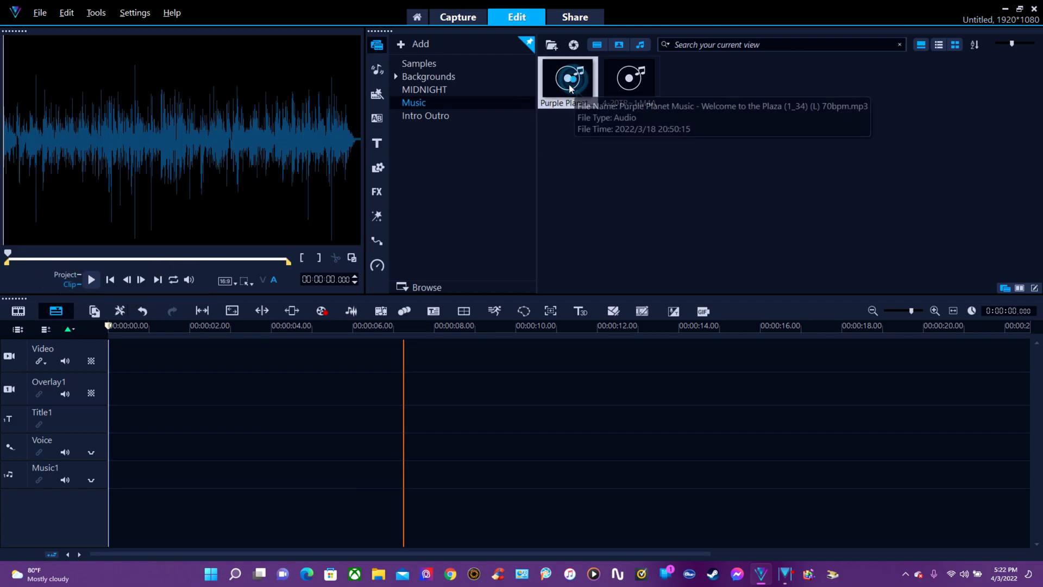
{"action": "left_click", "coordinate": [98, 278]}
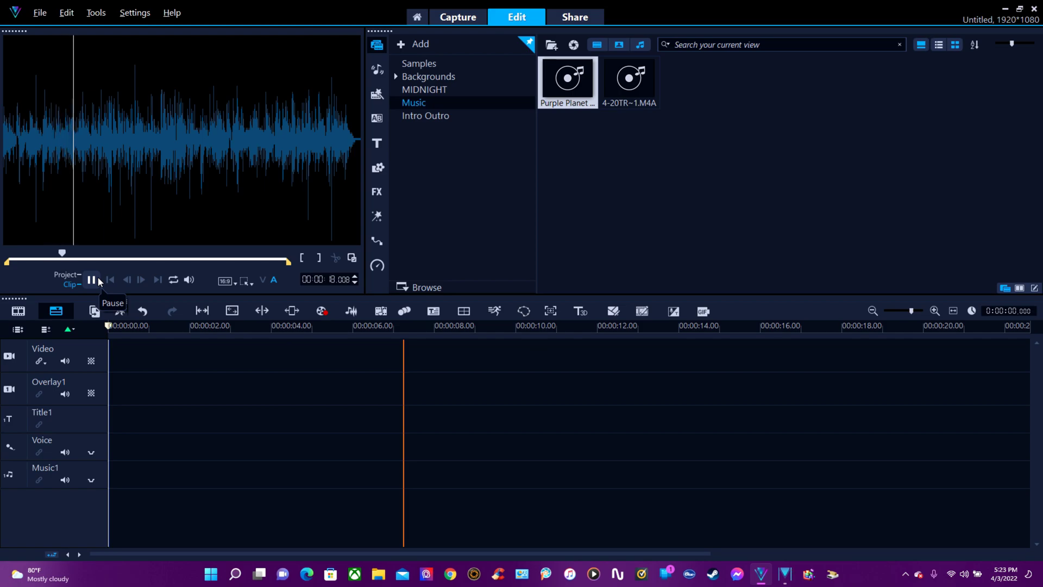
{"action": "left_click", "coordinate": [98, 278]}
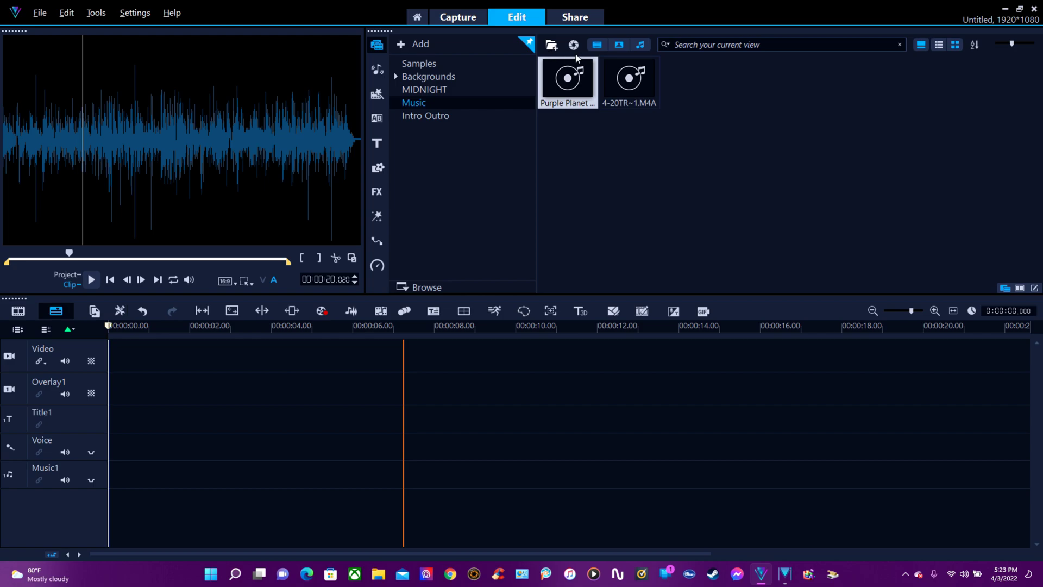
{"action": "left_click", "coordinate": [419, 89]}
Open Samples > Backgrounds and play the black and purple background loop
{"action": "left_click", "coordinate": [415, 64]}
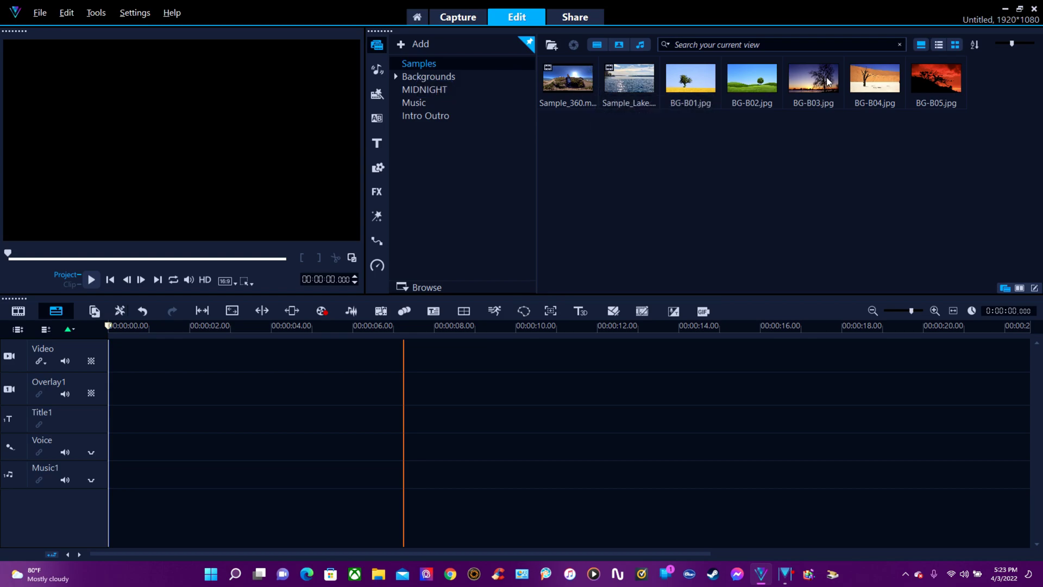
{"action": "left_click", "coordinate": [433, 78]}
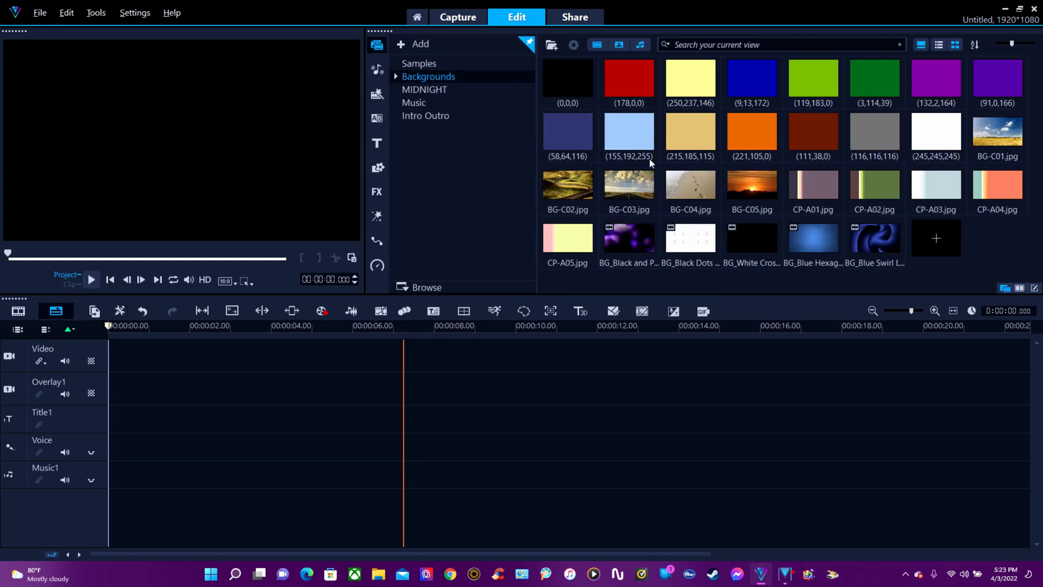
{"action": "left_click", "coordinate": [628, 247]}
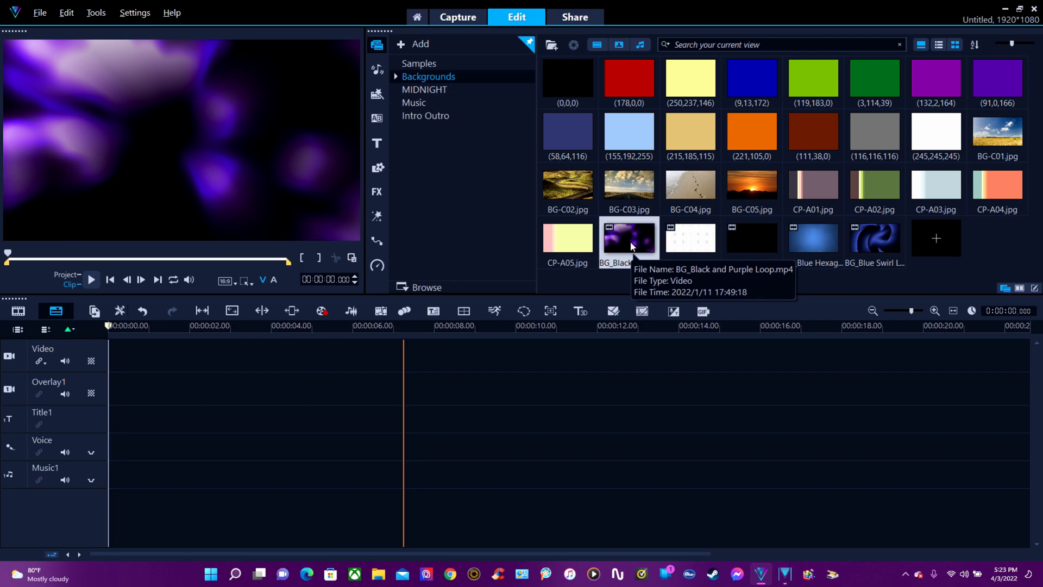
{"action": "left_click", "coordinate": [97, 278]}
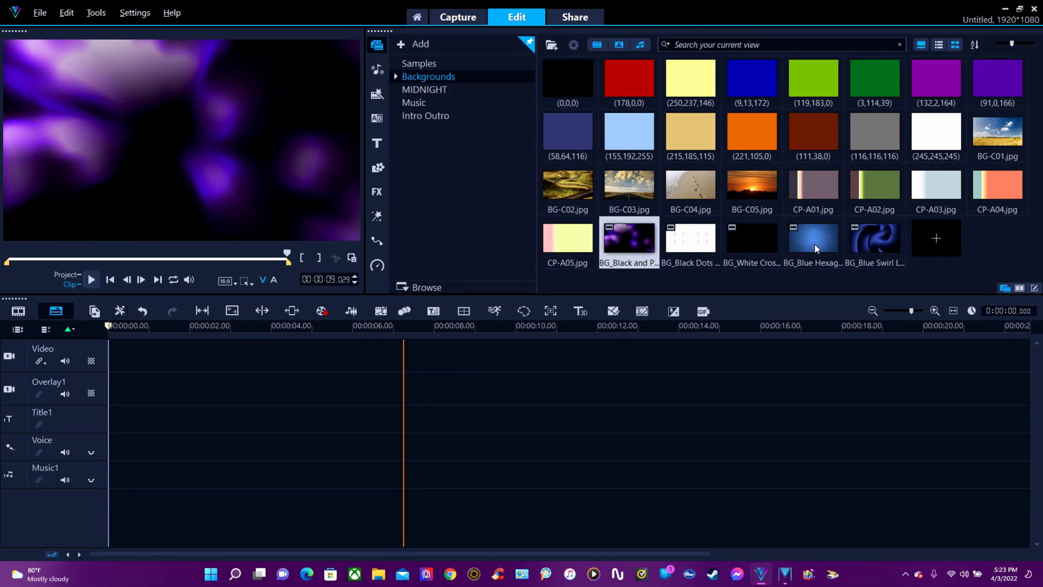
Play the blue swirl background video in the preview
{"action": "left_click", "coordinate": [876, 237]}
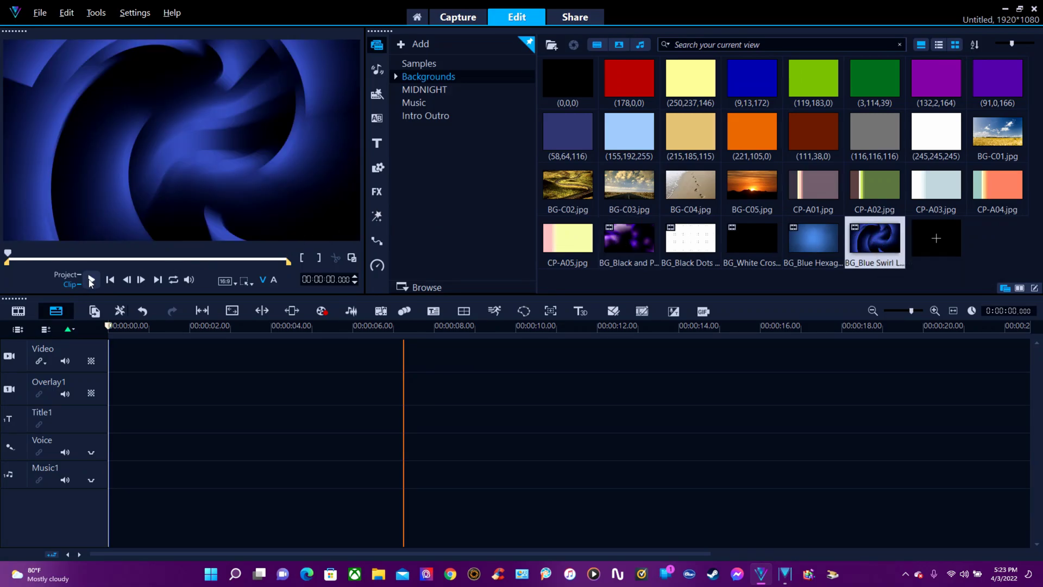
{"action": "left_click", "coordinate": [89, 280]}
{"action": "left_click", "coordinate": [425, 91]}
Browse Music, Intro Outro and the Backgrounds Videos, Images and Solid Colors, ending on Samples
{"action": "left_click", "coordinate": [414, 103]}
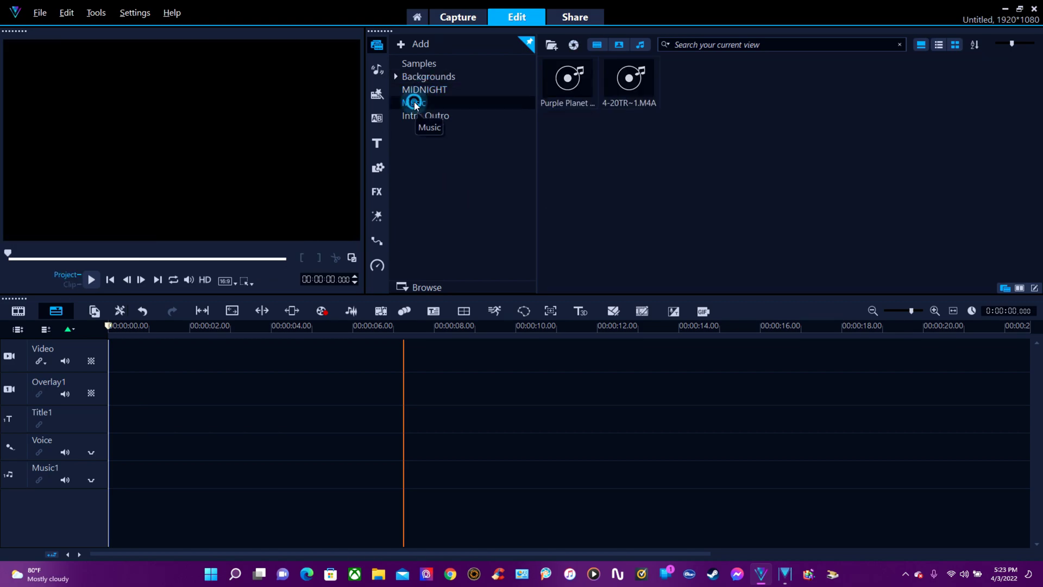
{"action": "left_click", "coordinate": [418, 117]}
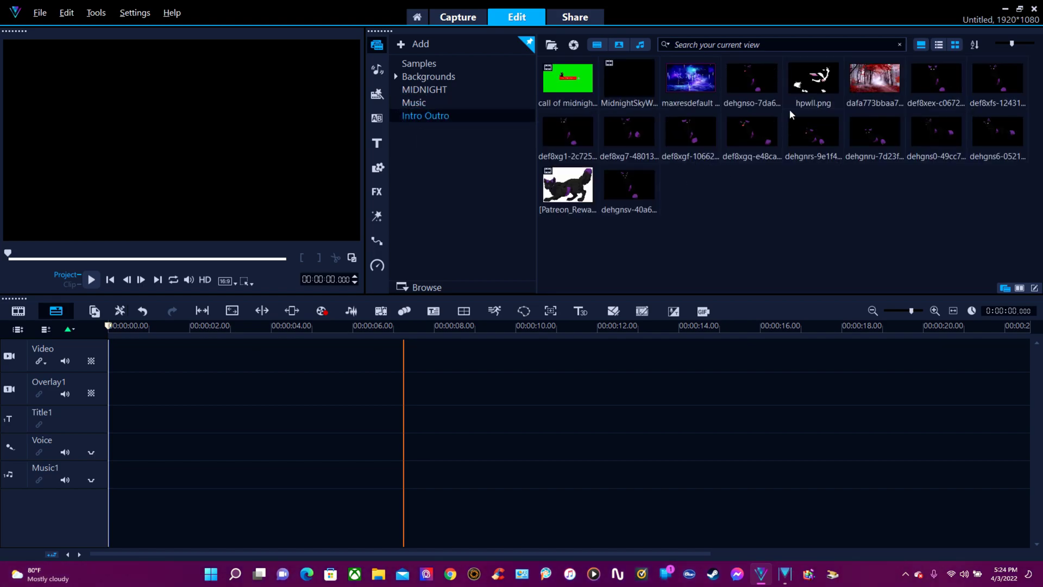
{"action": "left_click", "coordinate": [433, 76]}
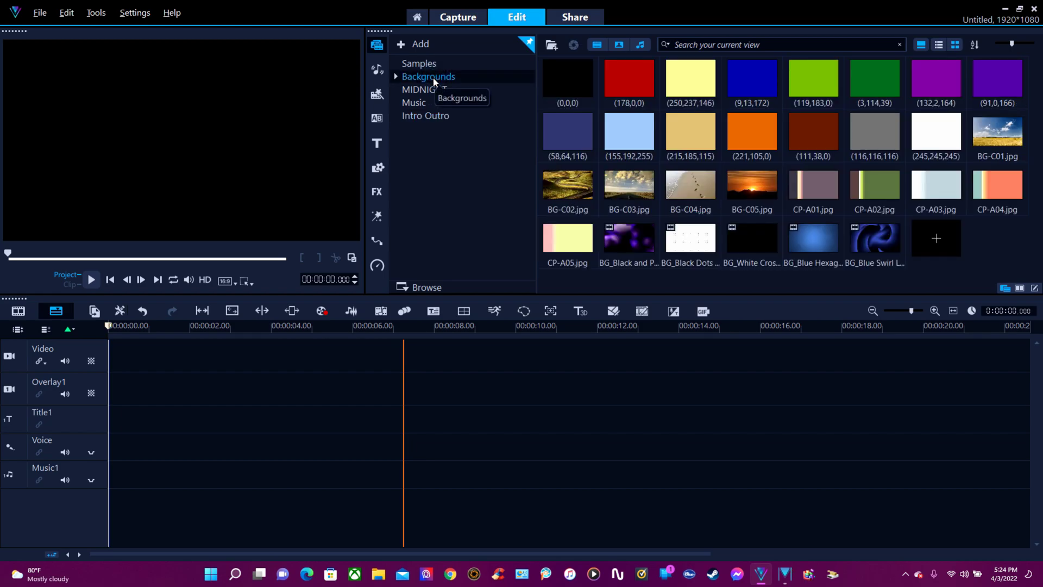
{"action": "left_click", "coordinate": [398, 77]}
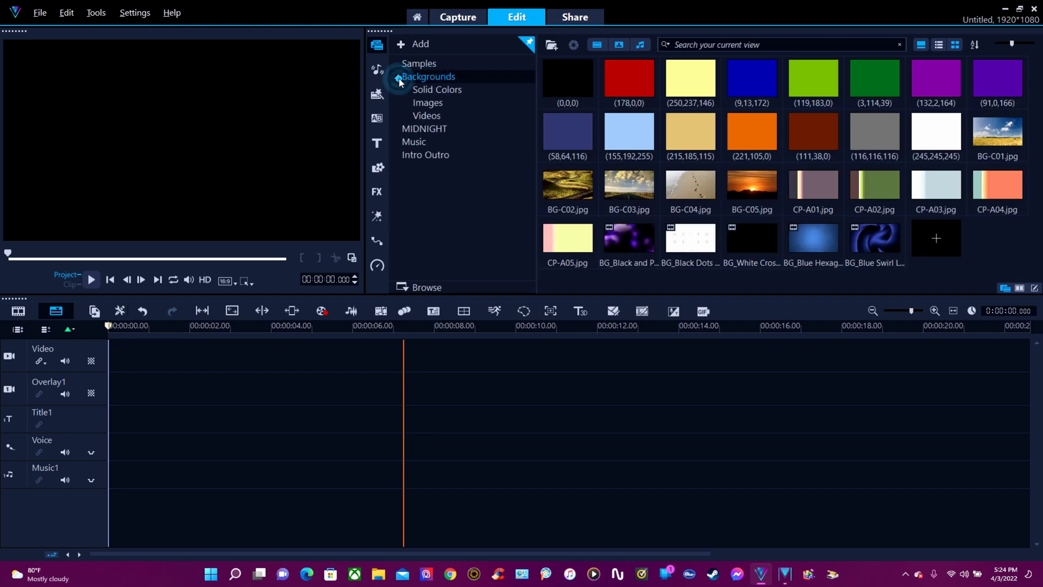
{"action": "left_click", "coordinate": [431, 114]}
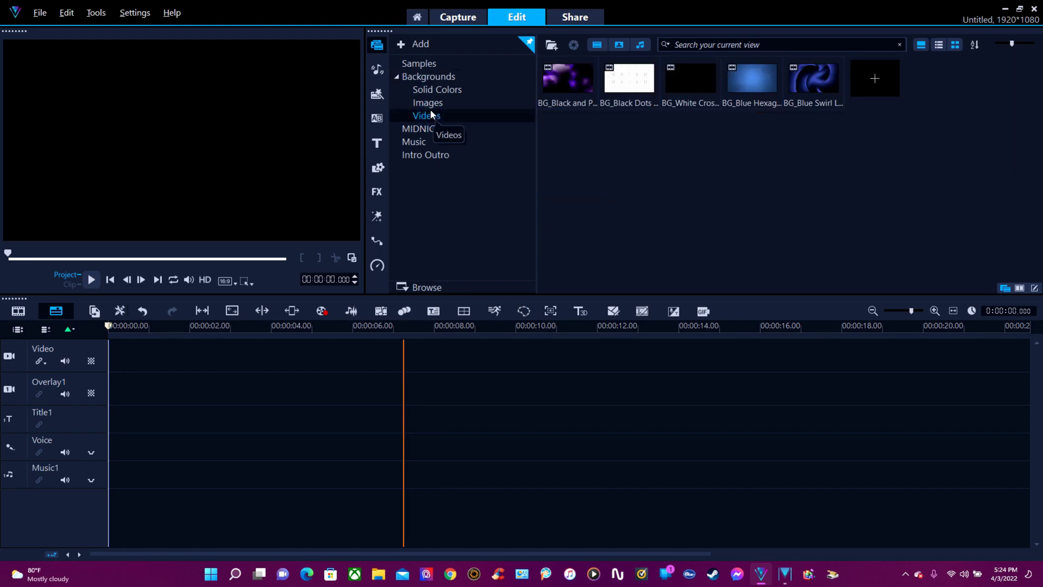
{"action": "left_click", "coordinate": [431, 104]}
{"action": "left_click", "coordinate": [433, 91]}
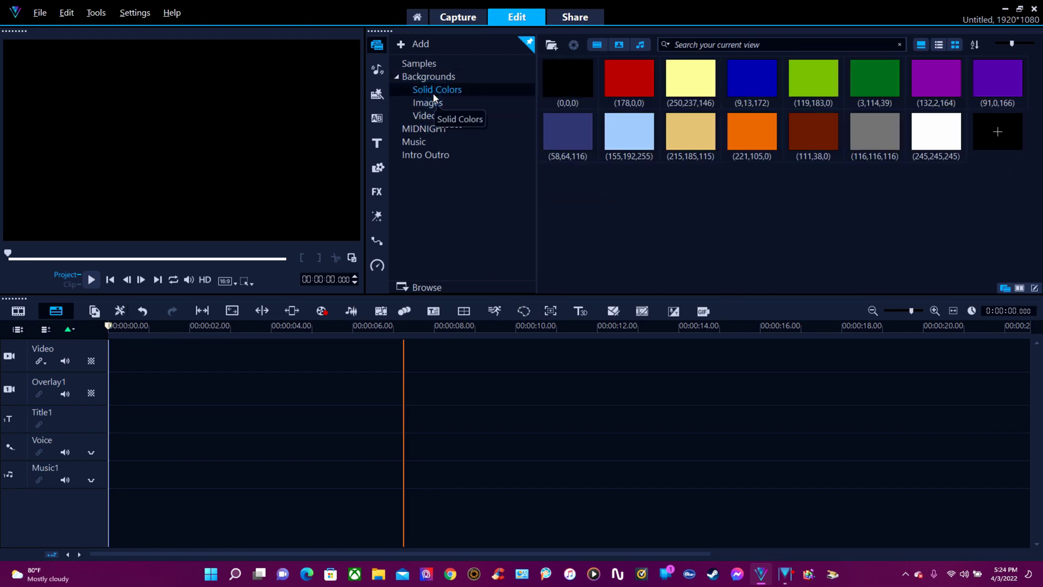
{"action": "left_click", "coordinate": [414, 64]}
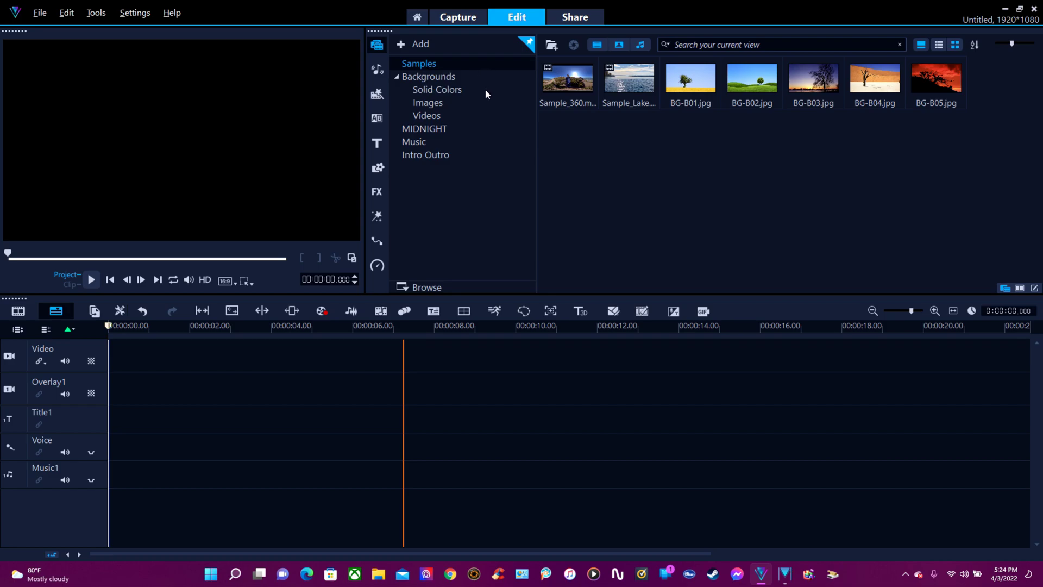
Browse the ScoreFitter Music and Triple Scoop Music audio libraries, then view the Templates
{"action": "left_click", "coordinate": [379, 72]}
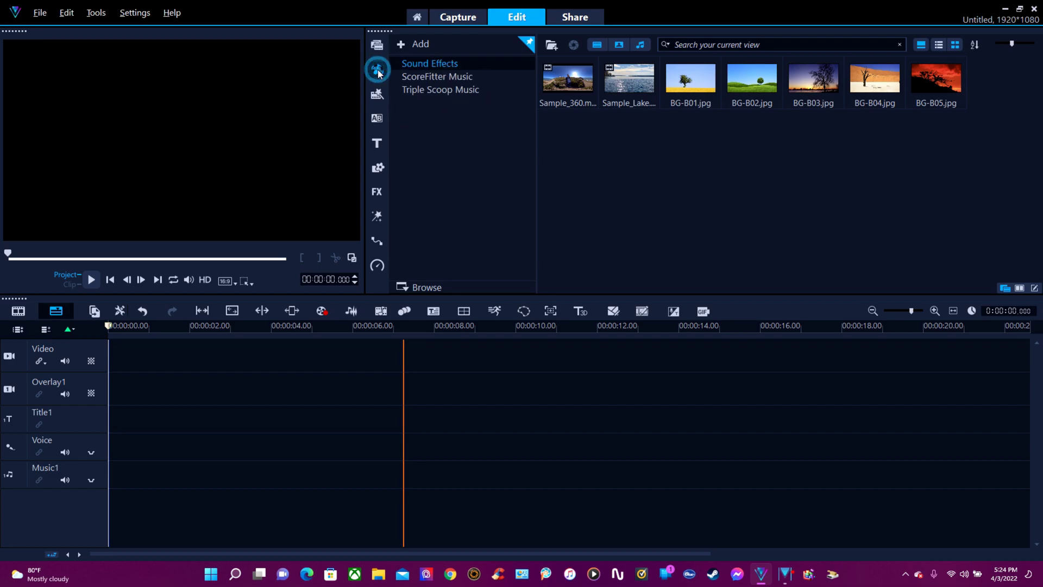
{"action": "left_click", "coordinate": [445, 76]}
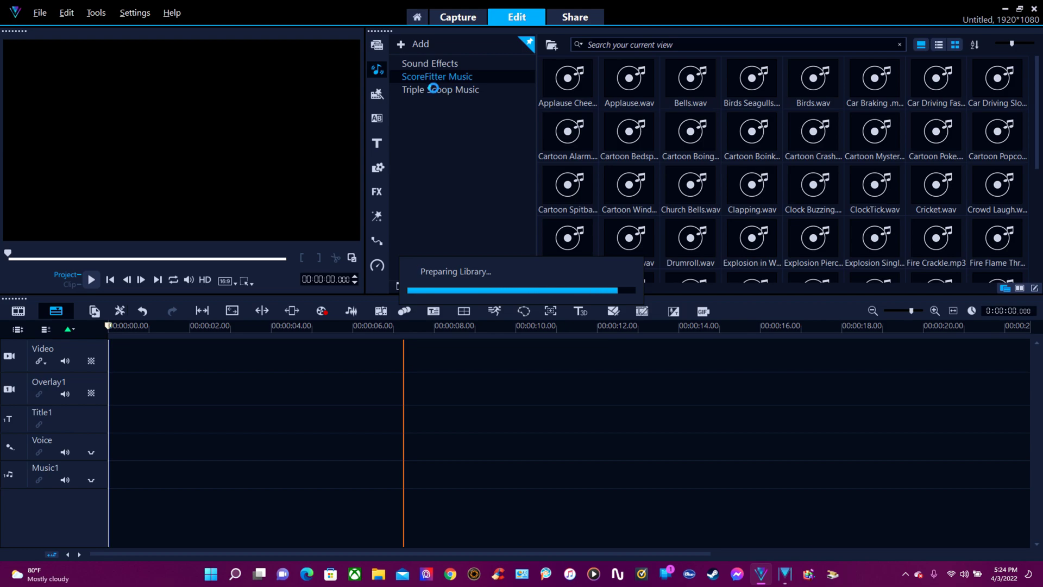
{"action": "left_click", "coordinate": [415, 92]}
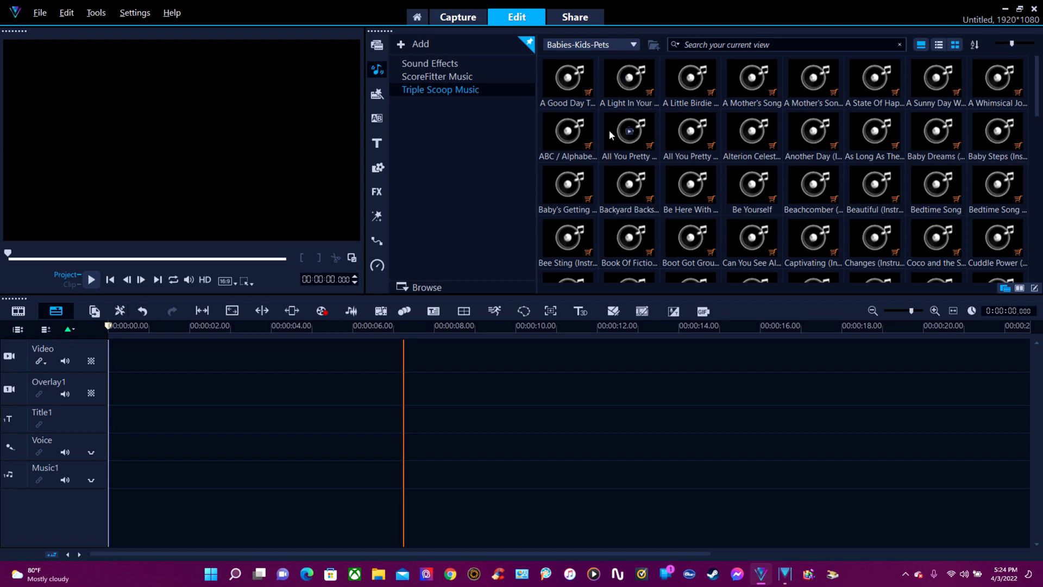
{"action": "left_click", "coordinate": [377, 94]}
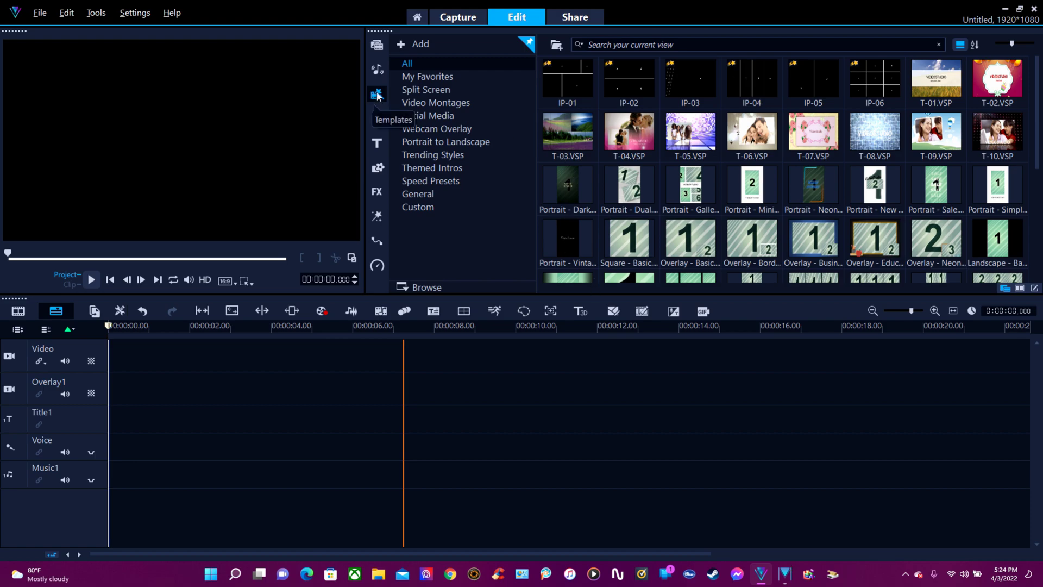
View the Transitions, Titles, Overlays, FX, AR Stickers, Motion Paths and Speed libraries in turn
{"action": "left_click", "coordinate": [380, 118]}
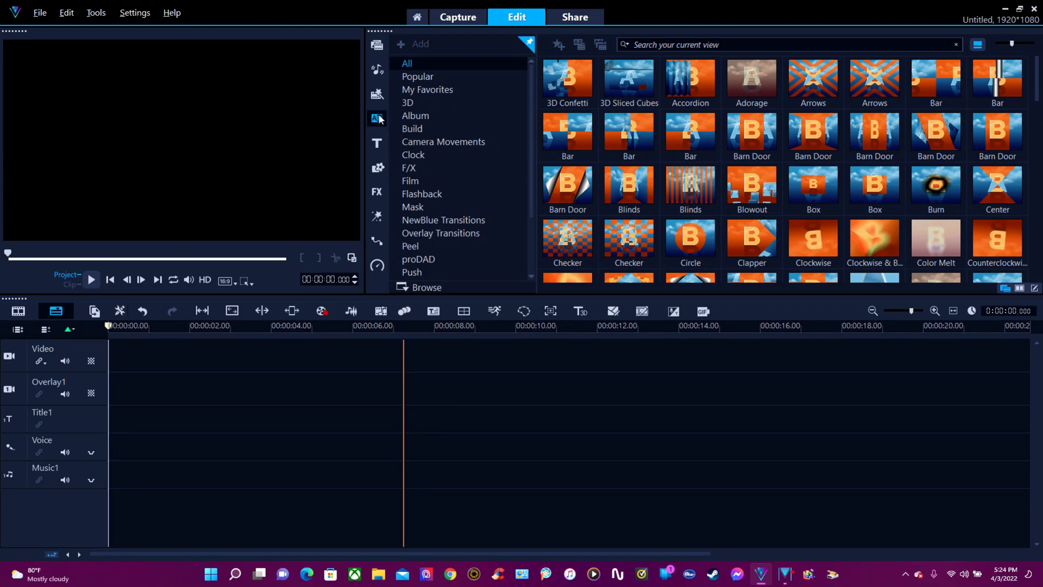
{"action": "left_click", "coordinate": [378, 144]}
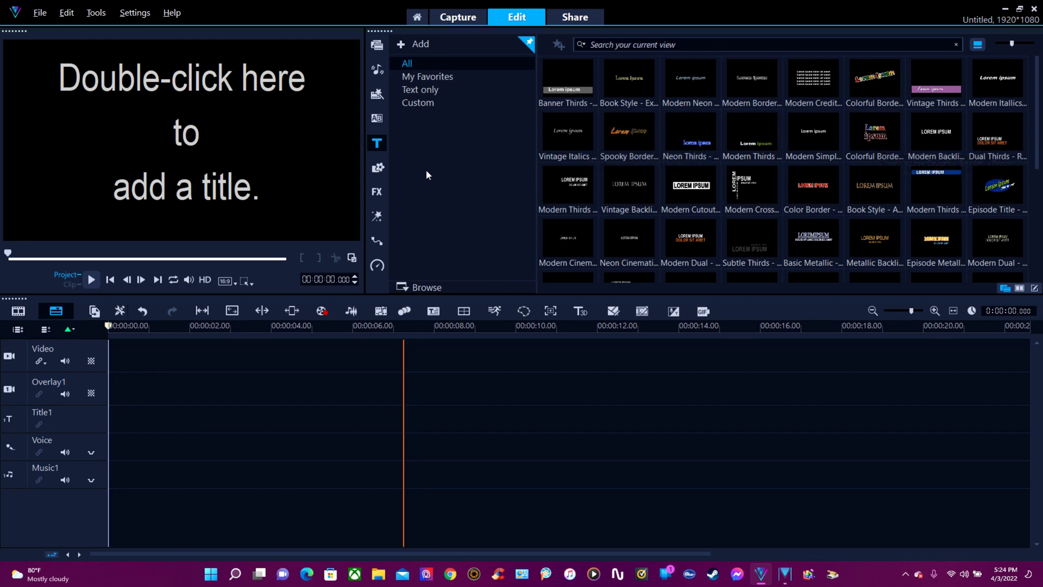
{"action": "left_click", "coordinate": [386, 166]}
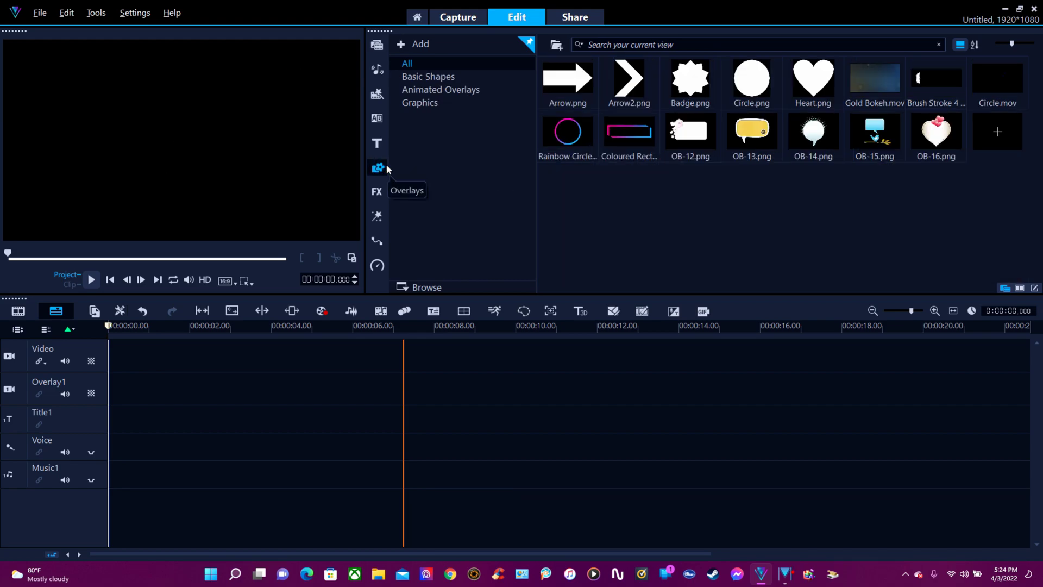
{"action": "left_click", "coordinate": [377, 194]}
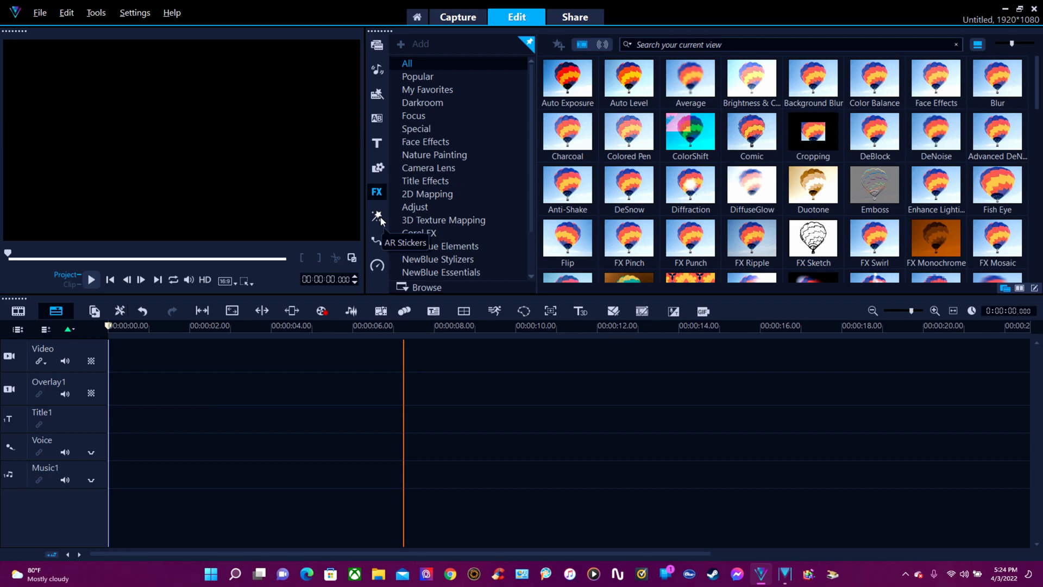
{"action": "left_click", "coordinate": [377, 216]}
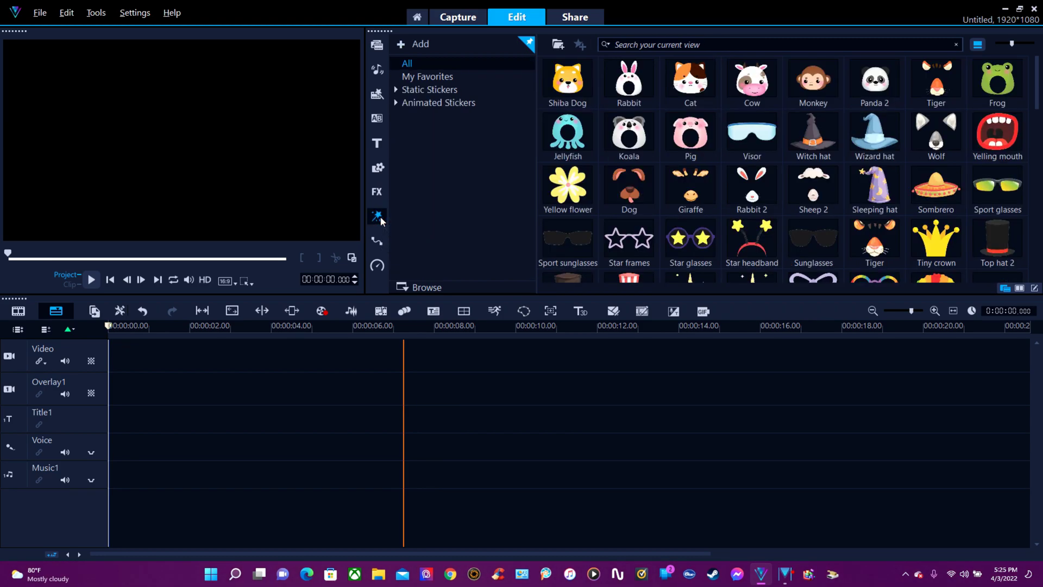
{"action": "left_click", "coordinate": [378, 245]}
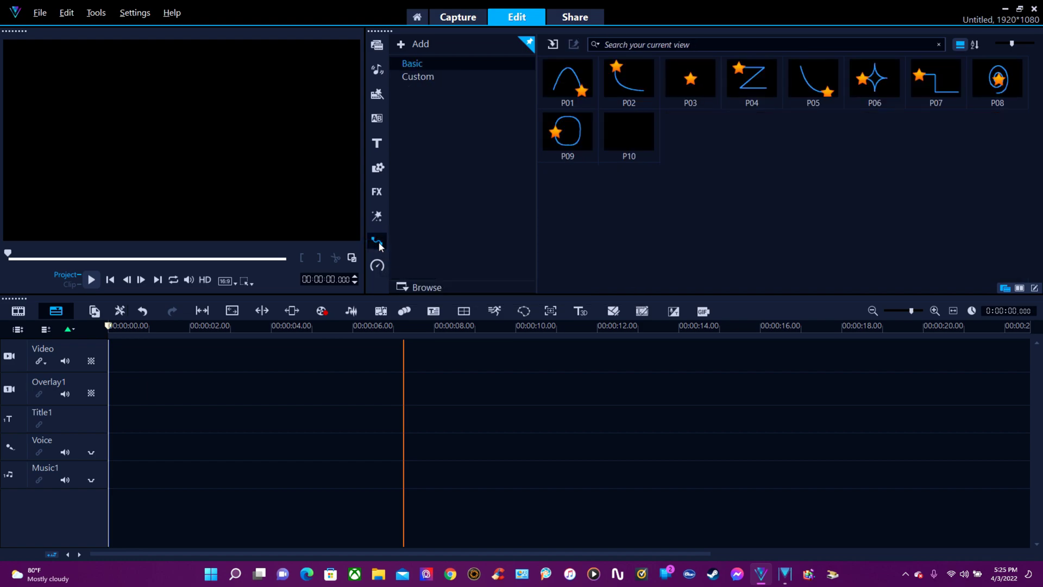
{"action": "left_click", "coordinate": [378, 267]}
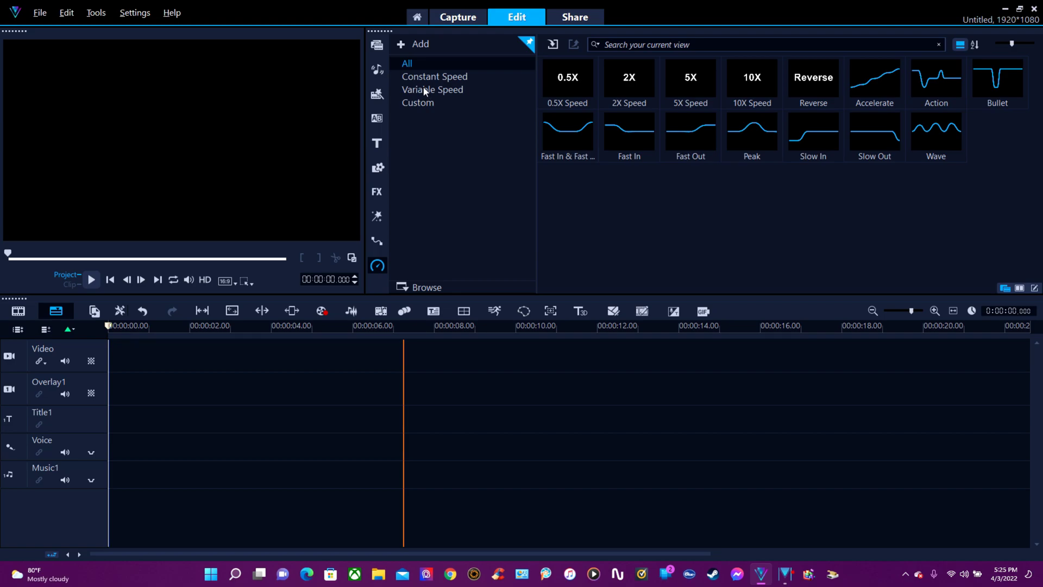
Return to Media, show MIDNIGHT's clip with Backgrounds collapsed, and bring up the Record/Capture Option panel
{"action": "left_click", "coordinate": [377, 45]}
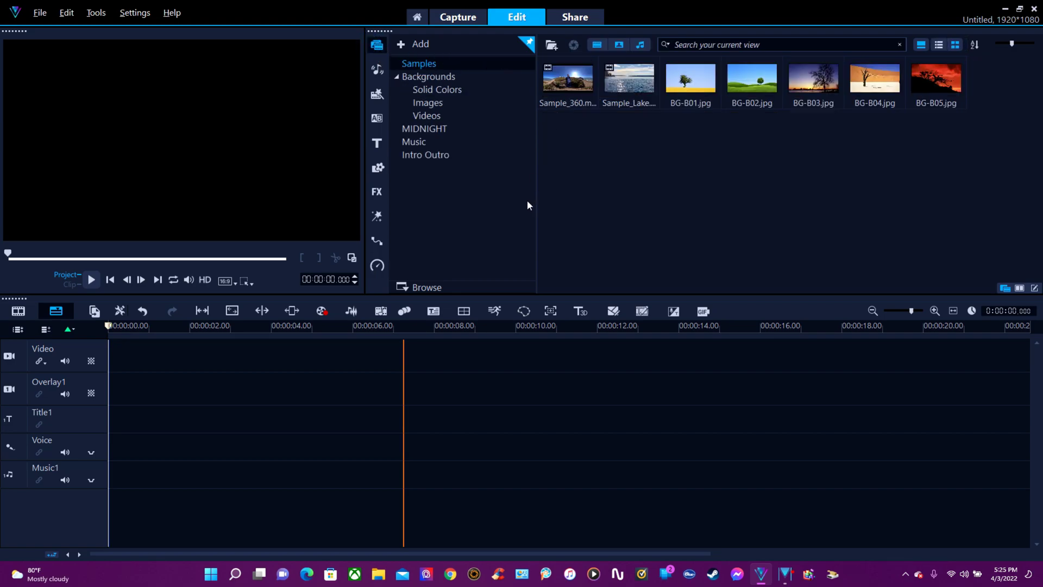
{"action": "mouse_move", "coordinate": [140, 426]}
{"action": "left_mouse_down"}
{"action": "mouse_move", "coordinate": [219, 407]}
{"action": "mouse_move", "coordinate": [899, 435]}
{"action": "mouse_move", "coordinate": [351, 422]}
{"action": "mouse_move", "coordinate": [110, 392]}
{"action": "left_mouse_up"}
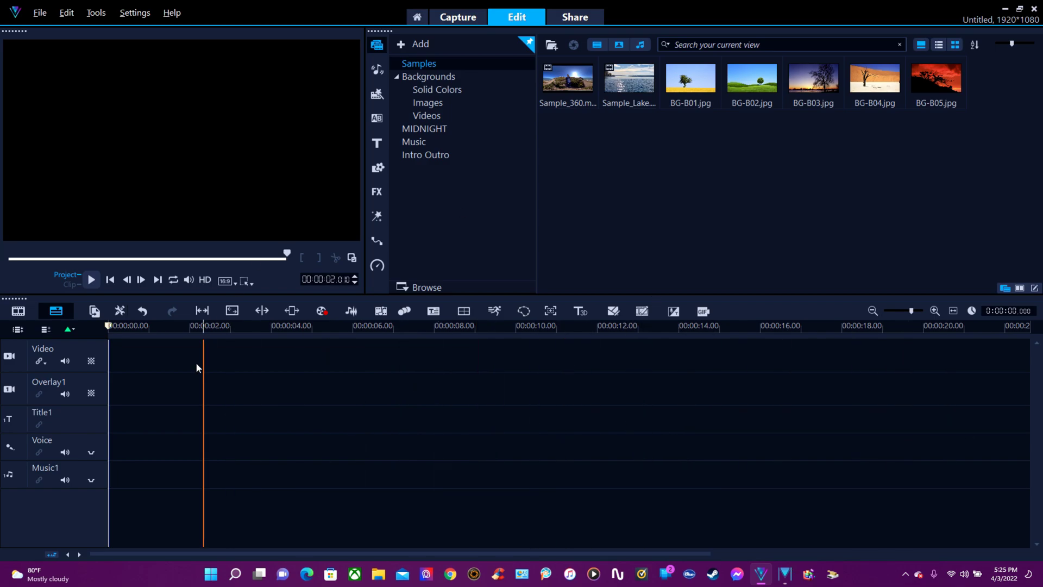
{"action": "left_click", "coordinate": [419, 128]}
{"action": "left_click", "coordinate": [398, 78]}
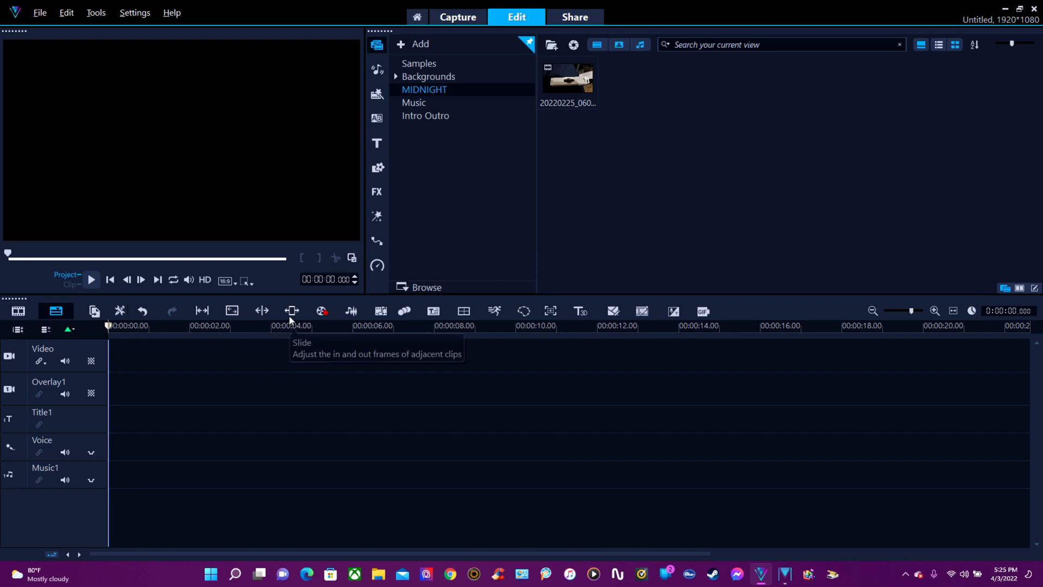
{"action": "left_click", "coordinate": [322, 312]}
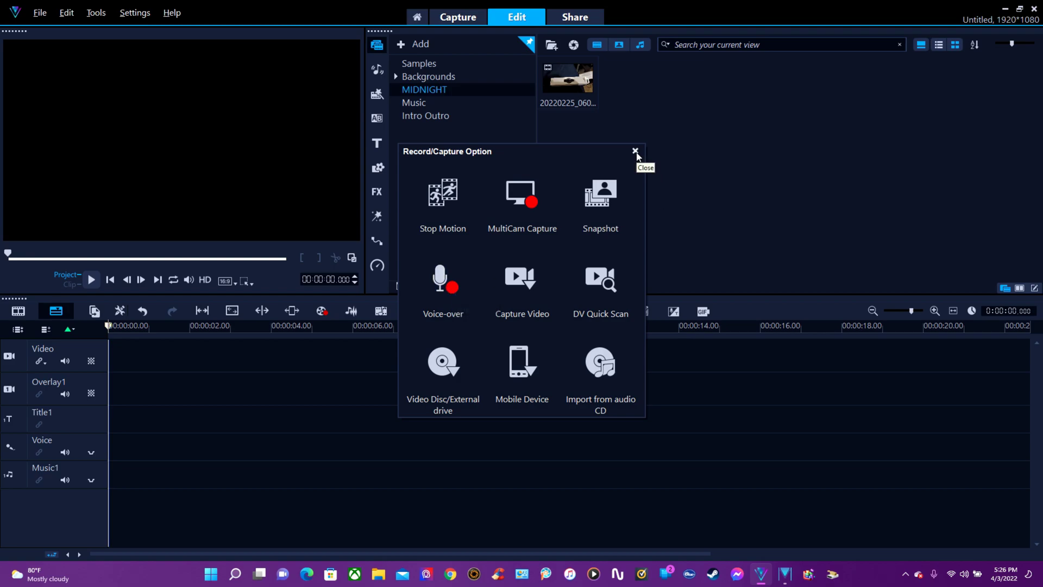
{"action": "left_click", "coordinate": [636, 152]}
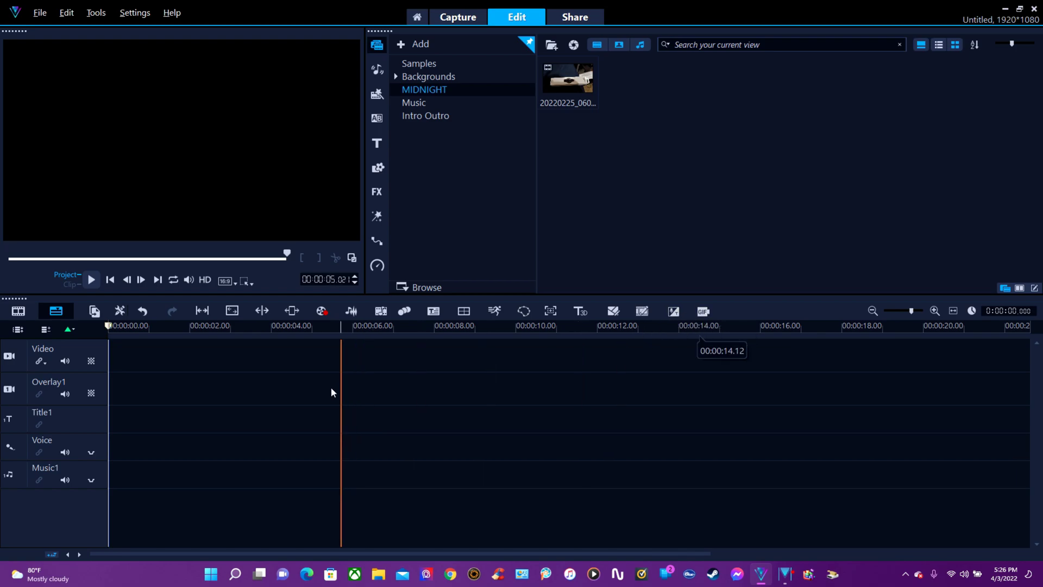
{"action": "mouse_move", "coordinate": [154, 359]}
{"action": "left_mouse_down"}
{"action": "mouse_move", "coordinate": [195, 478]}
{"action": "mouse_move", "coordinate": [32, 349]}
{"action": "left_mouse_up"}
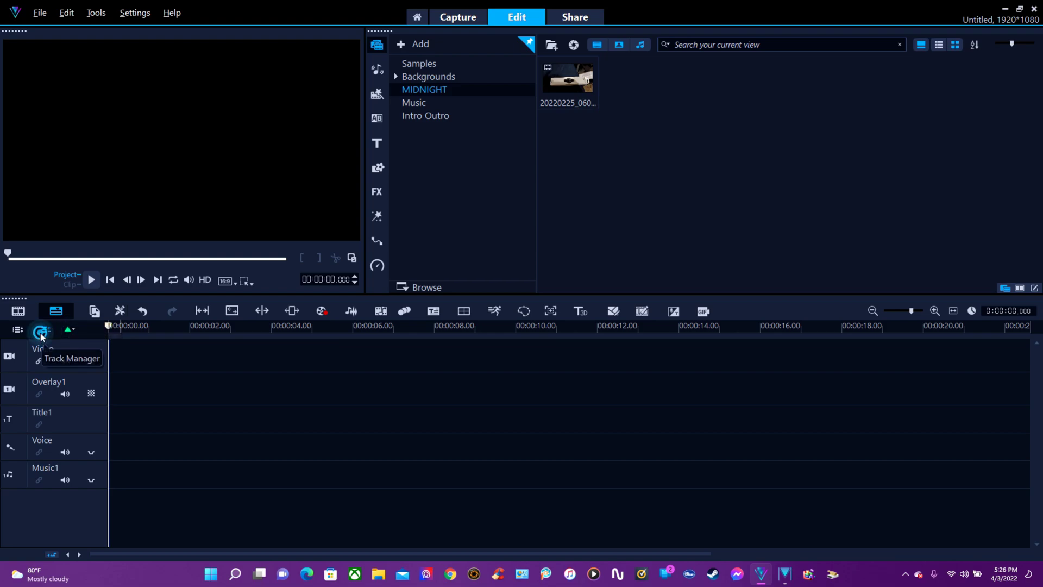
{"action": "left_click", "coordinate": [43, 330]}
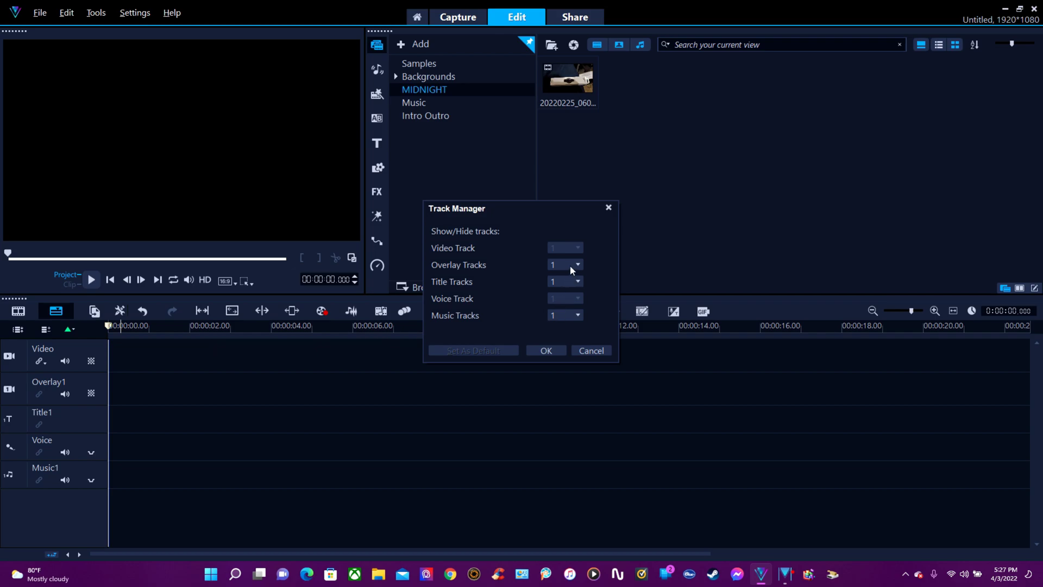
{"action": "left_click", "coordinate": [609, 208]}
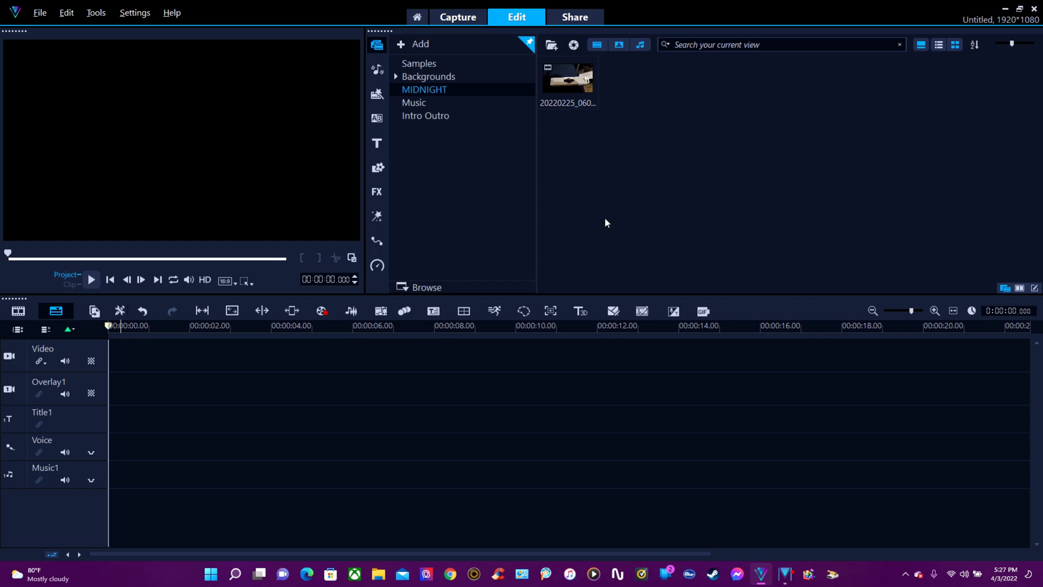
{"action": "left_click", "coordinate": [418, 17]}
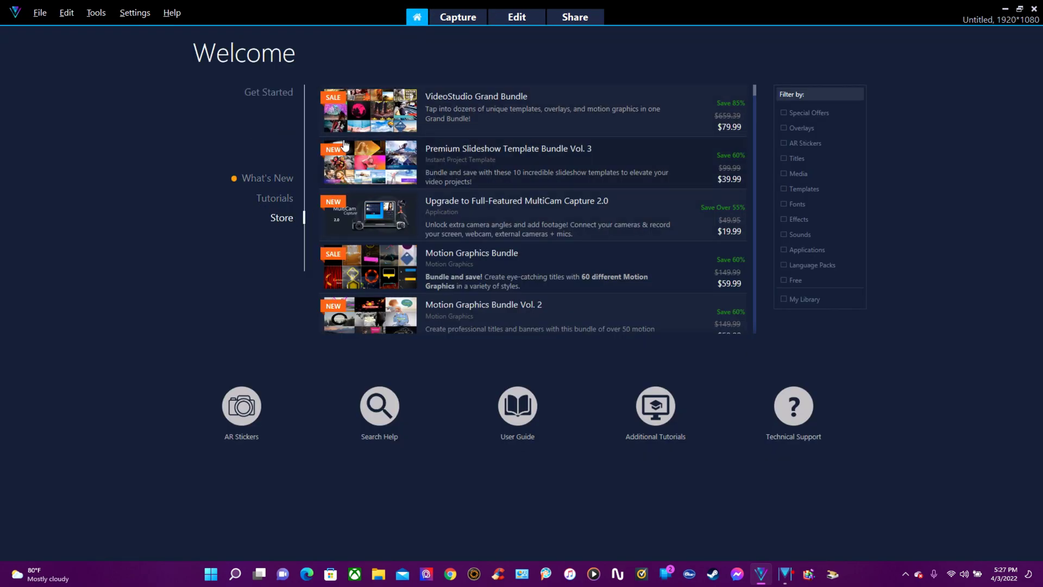
{"action": "scroll", "coordinate": [601, 104], "scroll_direction": "down", "scroll_amount": 2}
{"action": "scroll", "coordinate": [536, 201], "scroll_direction": "down", "scroll_amount": 1}
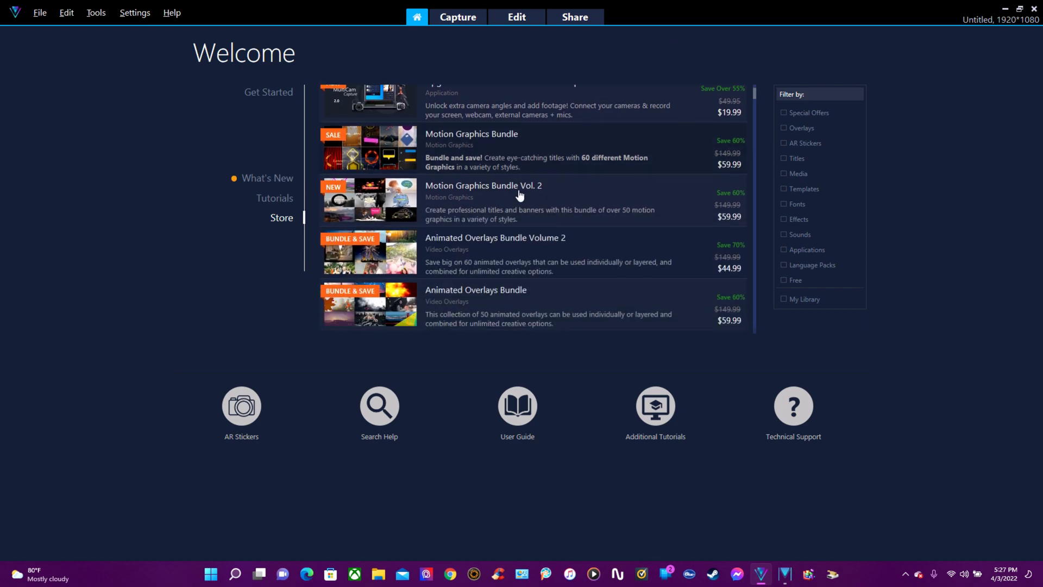
{"action": "scroll", "coordinate": [517, 187], "scroll_direction": "down", "scroll_amount": 1}
{"action": "scroll", "coordinate": [508, 177], "scroll_direction": "down", "scroll_amount": 2}
{"action": "scroll", "coordinate": [443, 198], "scroll_direction": "down", "scroll_amount": 2}
{"action": "scroll", "coordinate": [420, 202], "scroll_direction": "down", "scroll_amount": 1}
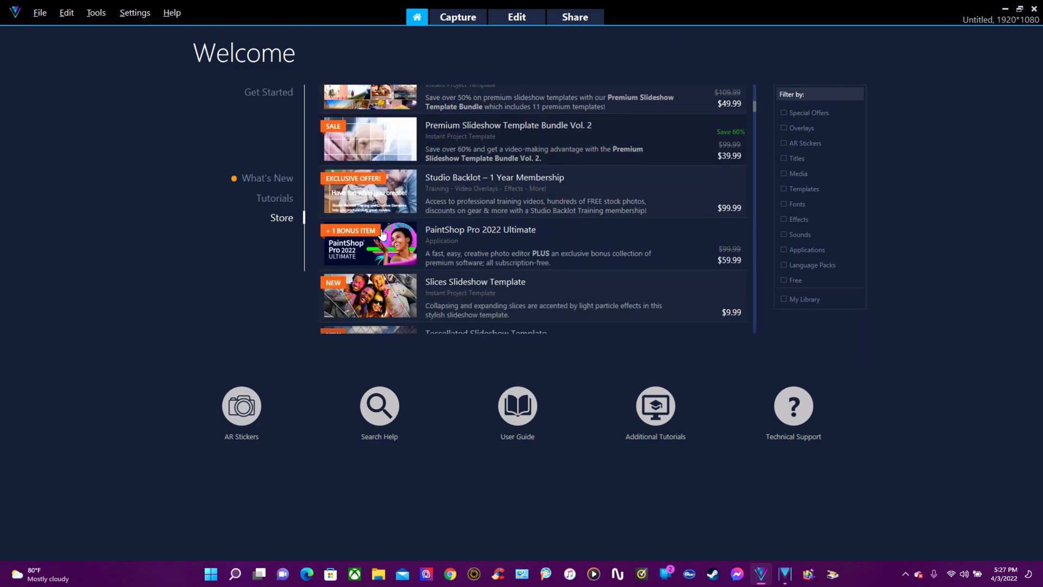
{"action": "scroll", "coordinate": [380, 215], "scroll_direction": "down", "scroll_amount": 1}
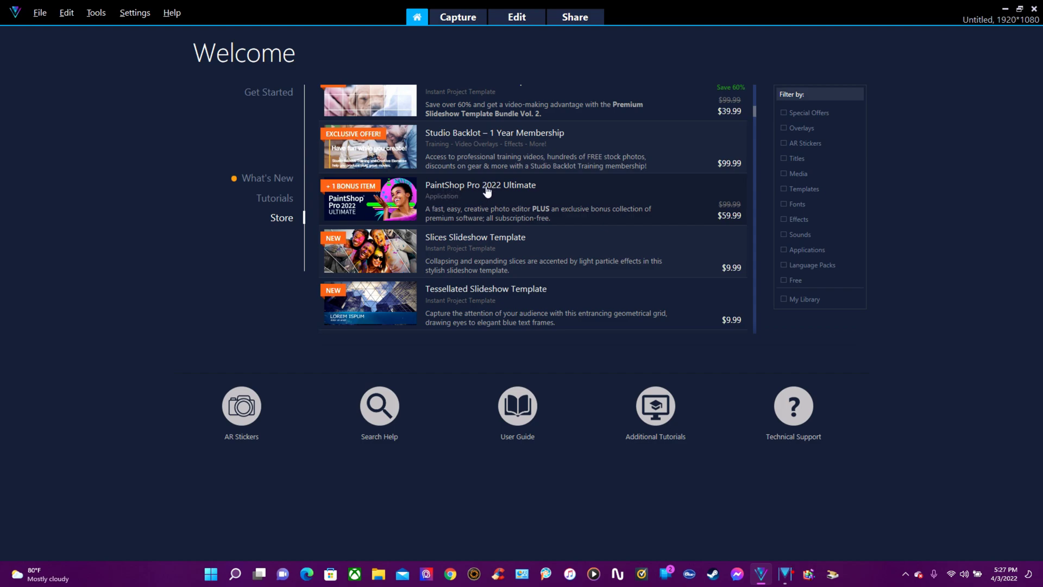
{"action": "scroll", "coordinate": [496, 190], "scroll_direction": "down", "scroll_amount": 1}
{"action": "scroll", "coordinate": [490, 196], "scroll_direction": "down", "scroll_amount": 1}
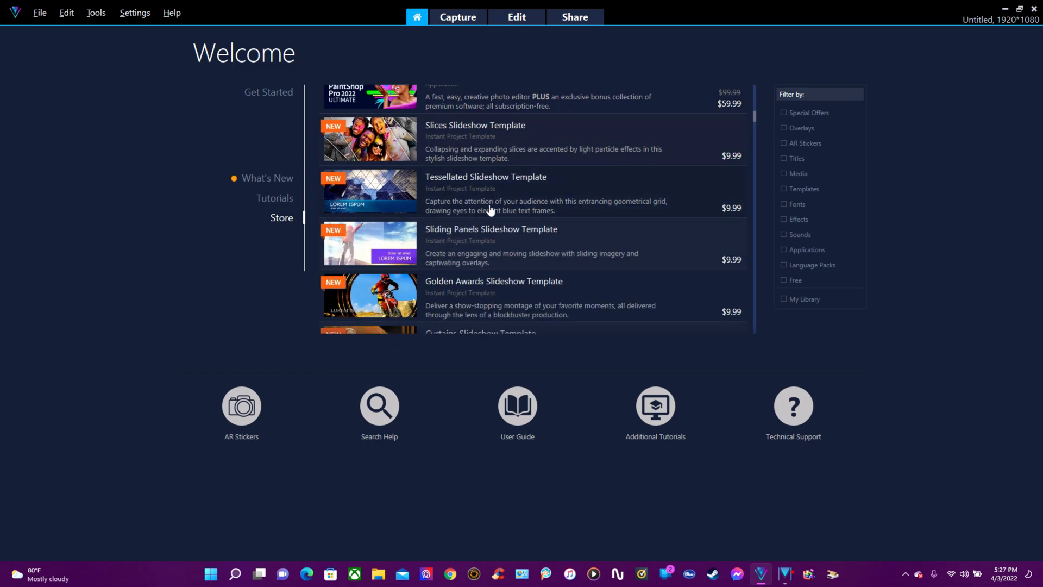
{"action": "scroll", "coordinate": [485, 200], "scroll_direction": "down", "scroll_amount": 1}
{"action": "scroll", "coordinate": [473, 203], "scroll_direction": "down", "scroll_amount": 2}
{"action": "scroll", "coordinate": [461, 205], "scroll_direction": "down", "scroll_amount": 2}
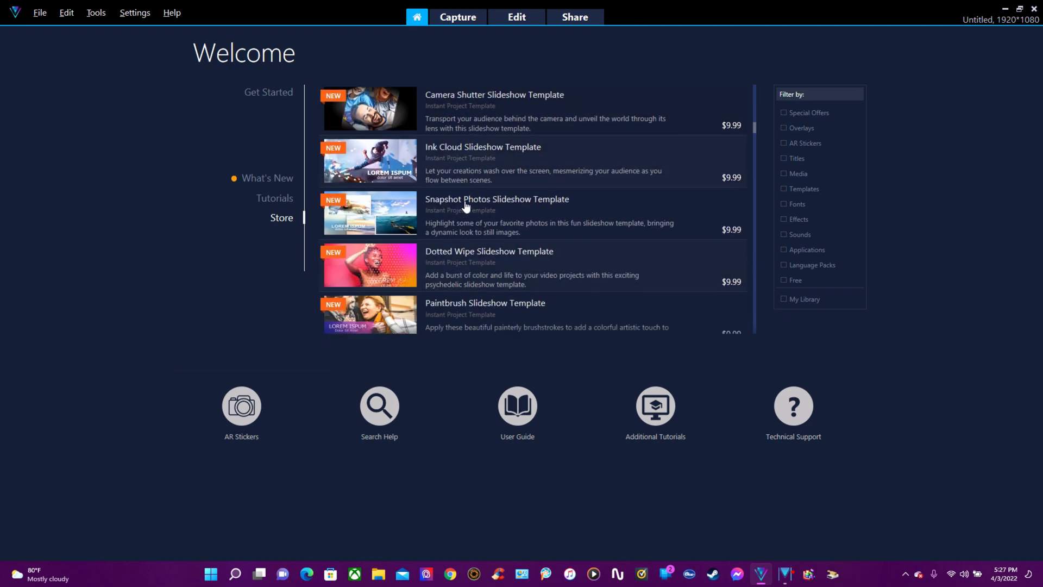
{"action": "scroll", "coordinate": [466, 210], "scroll_direction": "down", "scroll_amount": 3}
{"action": "scroll", "coordinate": [464, 217], "scroll_direction": "down", "scroll_amount": 2}
{"action": "scroll", "coordinate": [473, 281], "scroll_direction": "down", "scroll_amount": 2}
{"action": "scroll", "coordinate": [571, 237], "scroll_direction": "down", "scroll_amount": 3}
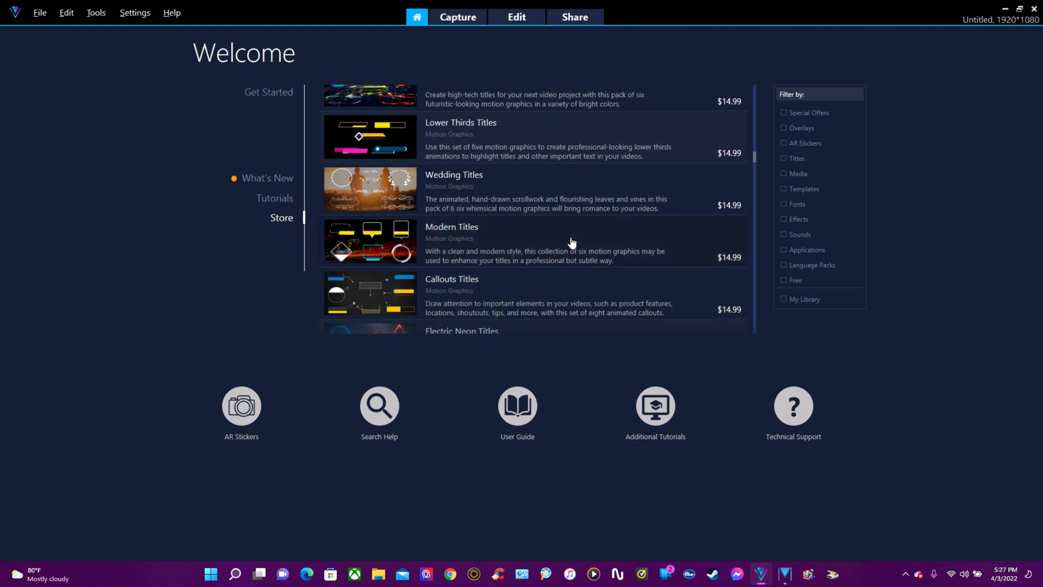
{"action": "scroll", "coordinate": [563, 273], "scroll_direction": "down", "scroll_amount": 3}
{"action": "scroll", "coordinate": [532, 282], "scroll_direction": "down", "scroll_amount": 2}
{"action": "scroll", "coordinate": [522, 284], "scroll_direction": "down", "scroll_amount": 3}
{"action": "scroll", "coordinate": [508, 292], "scroll_direction": "down", "scroll_amount": 3}
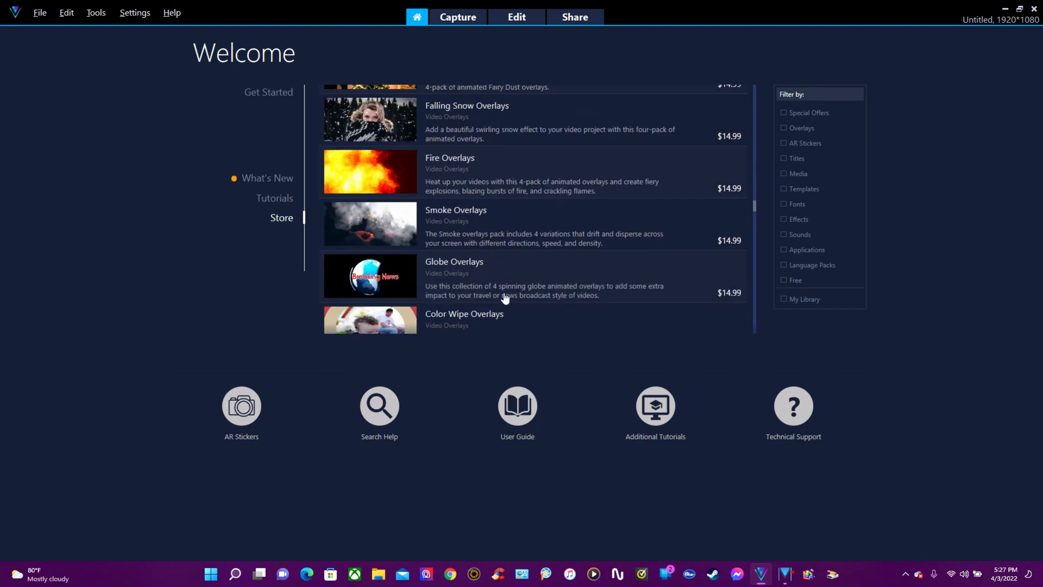
{"action": "scroll", "coordinate": [500, 290], "scroll_direction": "down", "scroll_amount": 3}
{"action": "scroll", "coordinate": [495, 285], "scroll_direction": "down", "scroll_amount": 3}
{"action": "scroll", "coordinate": [491, 290], "scroll_direction": "down", "scroll_amount": 3}
{"action": "scroll", "coordinate": [481, 296], "scroll_direction": "down", "scroll_amount": 3}
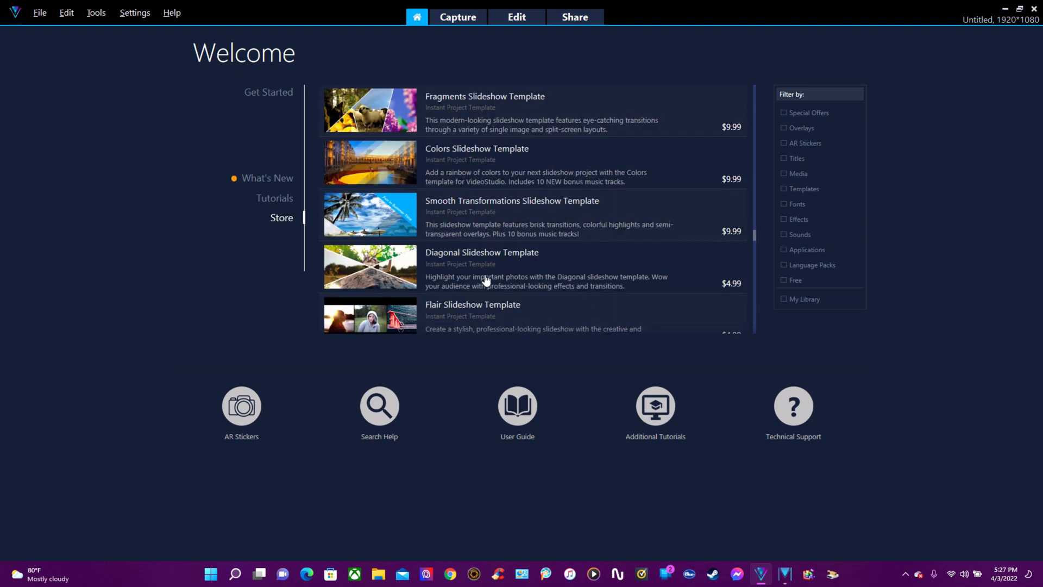
{"action": "scroll", "coordinate": [487, 280], "scroll_direction": "down", "scroll_amount": 3}
{"action": "scroll", "coordinate": [482, 280], "scroll_direction": "down", "scroll_amount": 3}
{"action": "scroll", "coordinate": [482, 282], "scroll_direction": "down", "scroll_amount": 3}
{"action": "scroll", "coordinate": [478, 284], "scroll_direction": "down", "scroll_amount": 3}
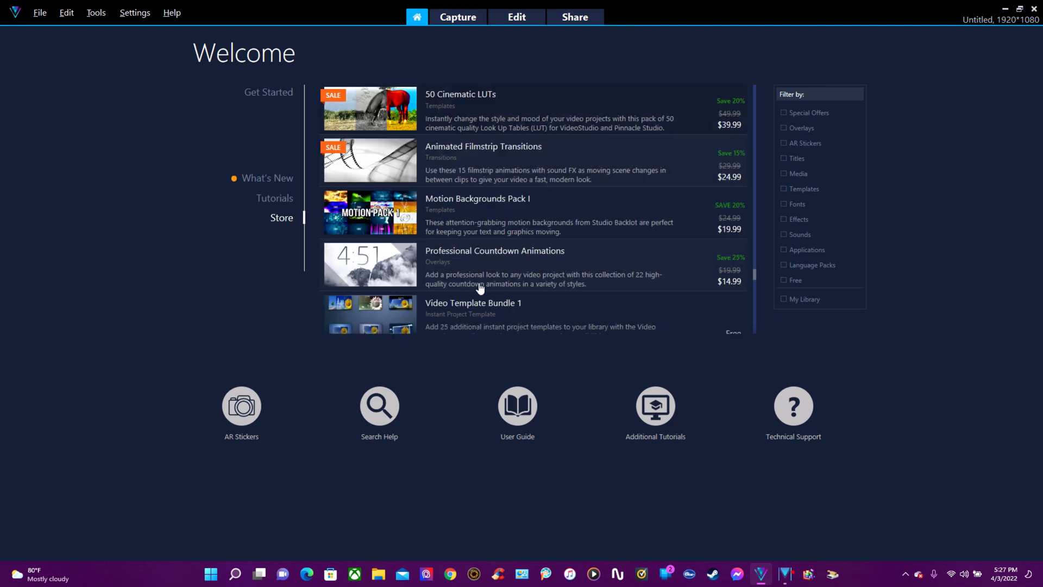
{"action": "scroll", "coordinate": [478, 282], "scroll_direction": "down", "scroll_amount": 2}
{"action": "scroll", "coordinate": [483, 270], "scroll_direction": "down", "scroll_amount": 3}
{"action": "scroll", "coordinate": [480, 275], "scroll_direction": "down", "scroll_amount": 3}
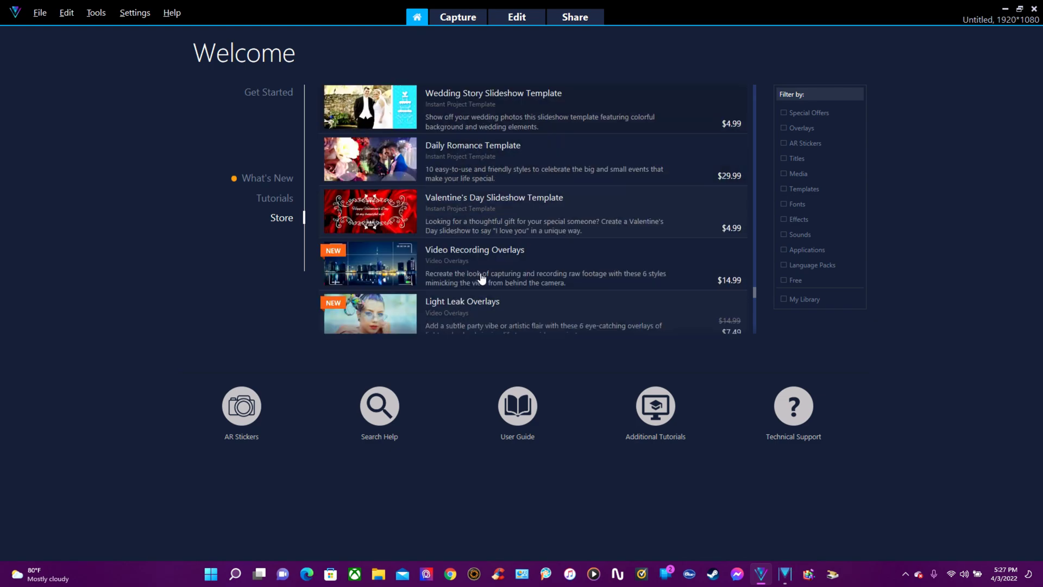
{"action": "scroll", "coordinate": [479, 261], "scroll_direction": "down", "scroll_amount": 1}
{"action": "scroll", "coordinate": [477, 268], "scroll_direction": "down", "scroll_amount": 3}
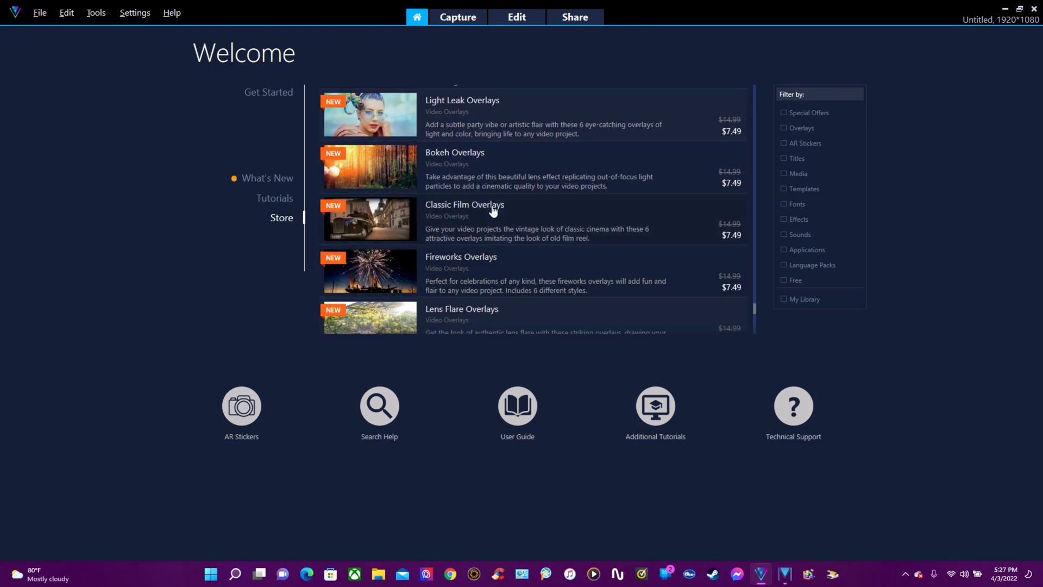
{"action": "scroll", "coordinate": [482, 252], "scroll_direction": "down", "scroll_amount": 1}
{"action": "scroll", "coordinate": [482, 245], "scroll_direction": "down", "scroll_amount": 2}
{"action": "scroll", "coordinate": [488, 232], "scroll_direction": "down", "scroll_amount": 2}
{"action": "scroll", "coordinate": [486, 232], "scroll_direction": "down", "scroll_amount": 2}
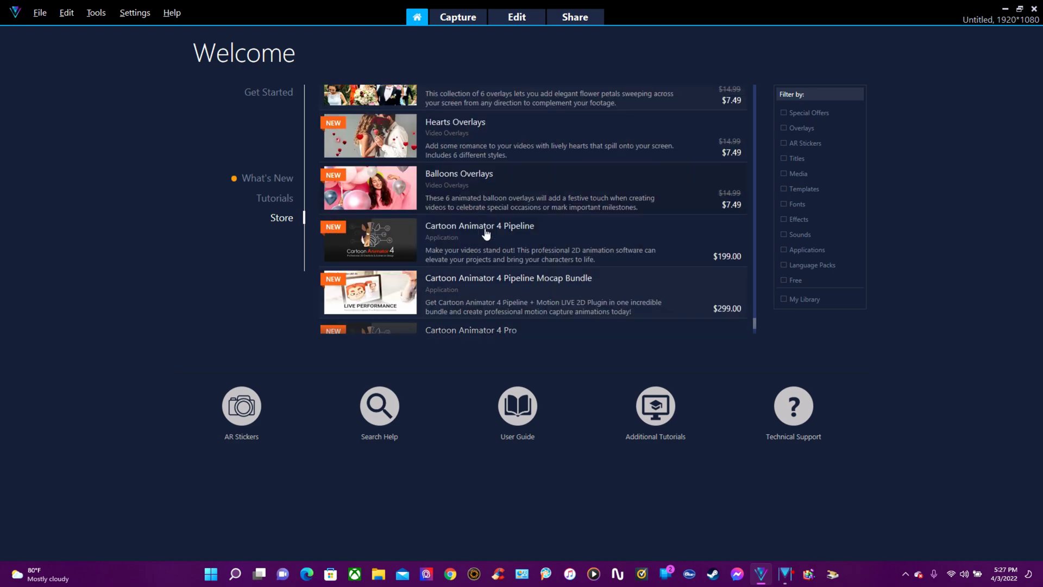
{"action": "scroll", "coordinate": [483, 232], "scroll_direction": "down", "scroll_amount": 1}
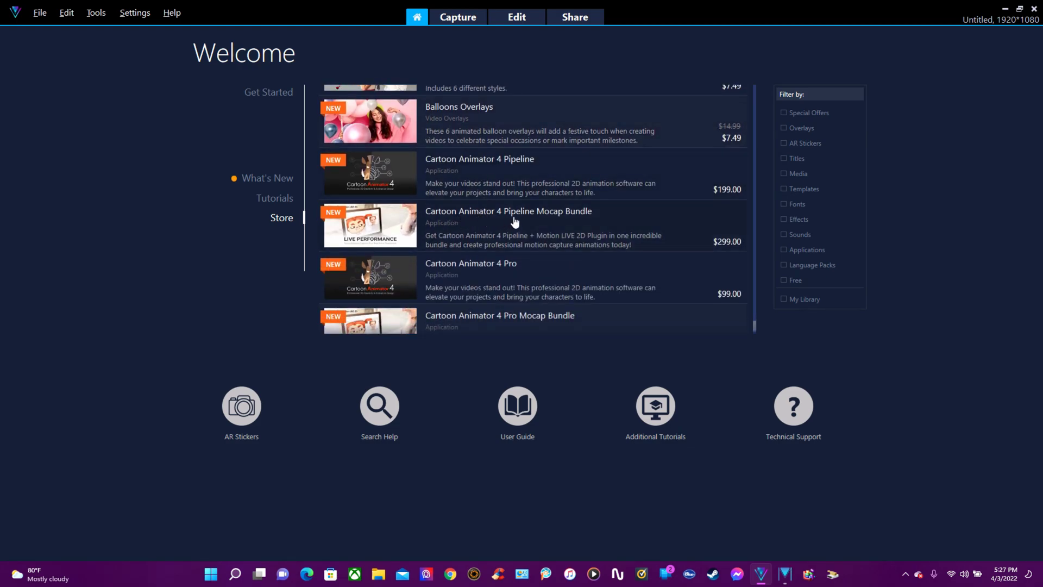
{"action": "scroll", "coordinate": [500, 234], "scroll_direction": "down", "scroll_amount": 1}
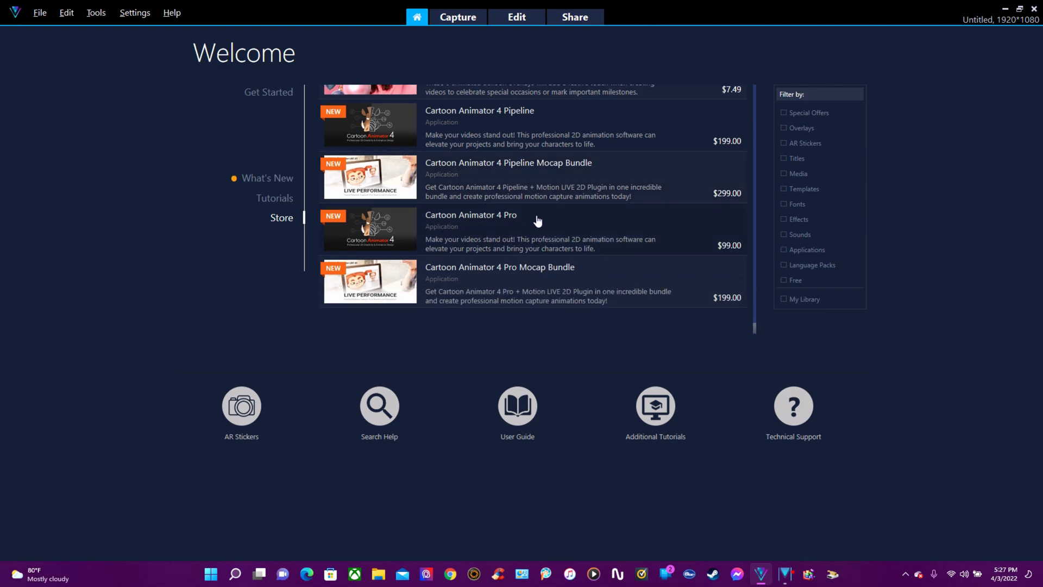
{"action": "scroll", "coordinate": [460, 278], "scroll_direction": "up", "scroll_amount": 1}
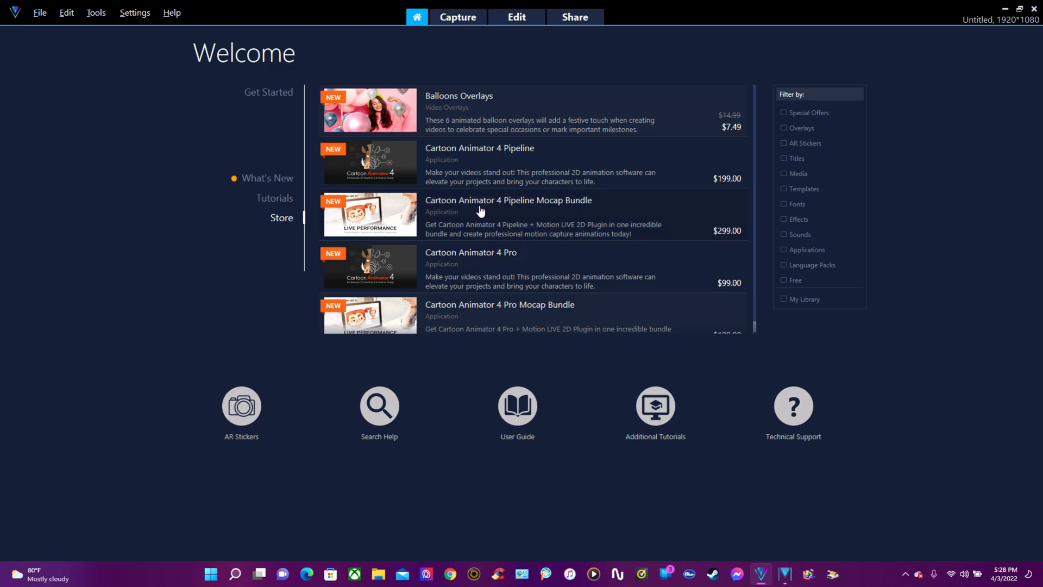
{"action": "scroll", "coordinate": [478, 204], "scroll_direction": "down", "scroll_amount": 1}
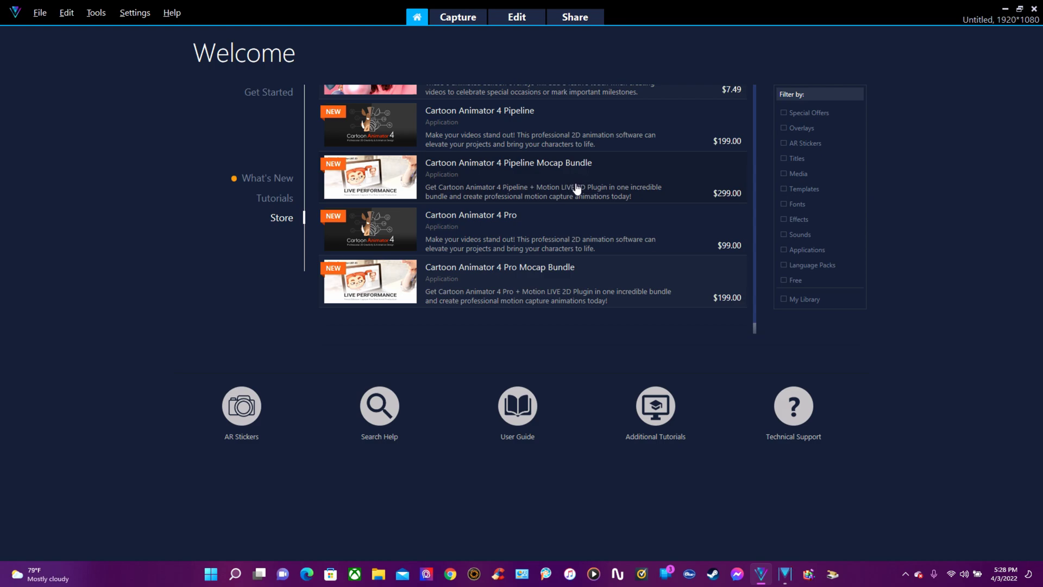
On the Welcome screen, view What's New, Tutorials and Get Started, then return to Edit
{"action": "left_click", "coordinate": [275, 185]}
{"action": "left_click", "coordinate": [281, 201]}
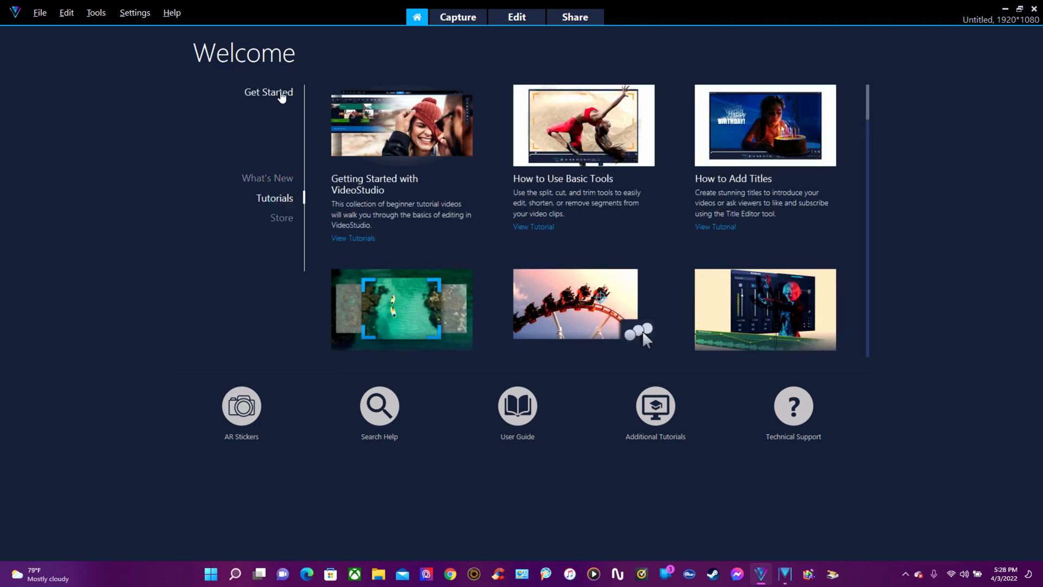
{"action": "left_click", "coordinate": [282, 95]}
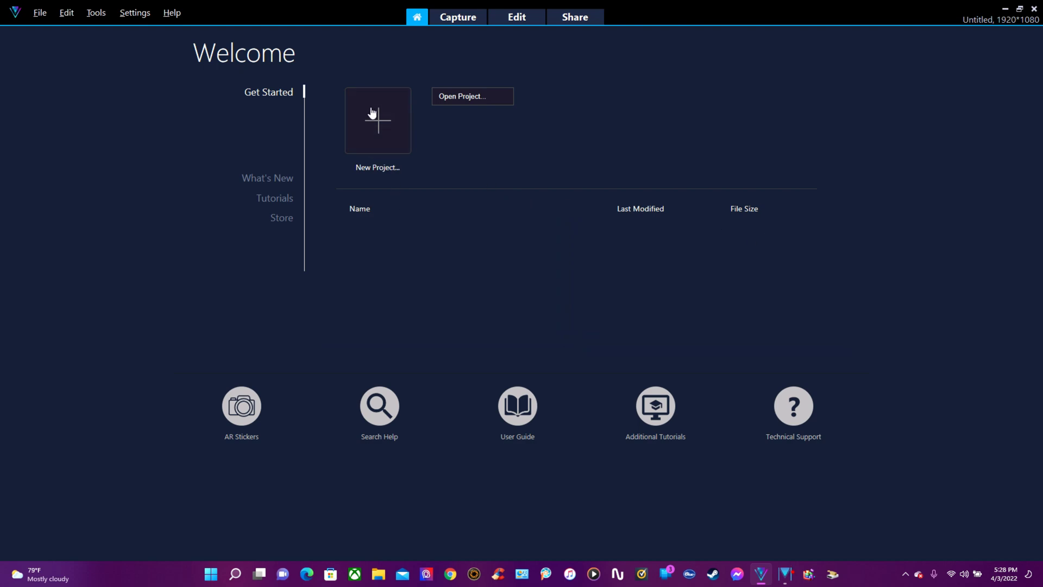
{"action": "left_click", "coordinate": [515, 18]}
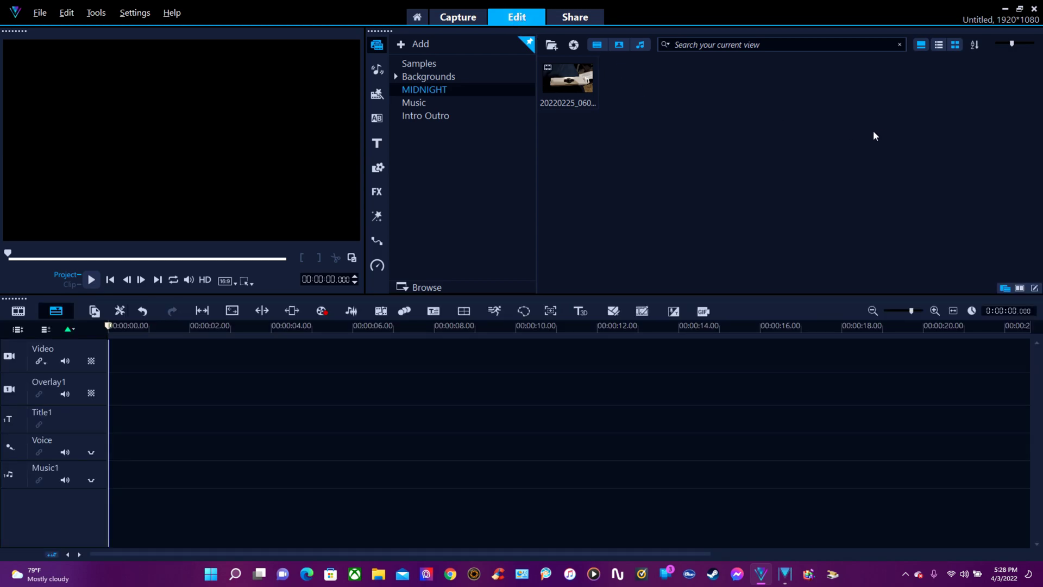